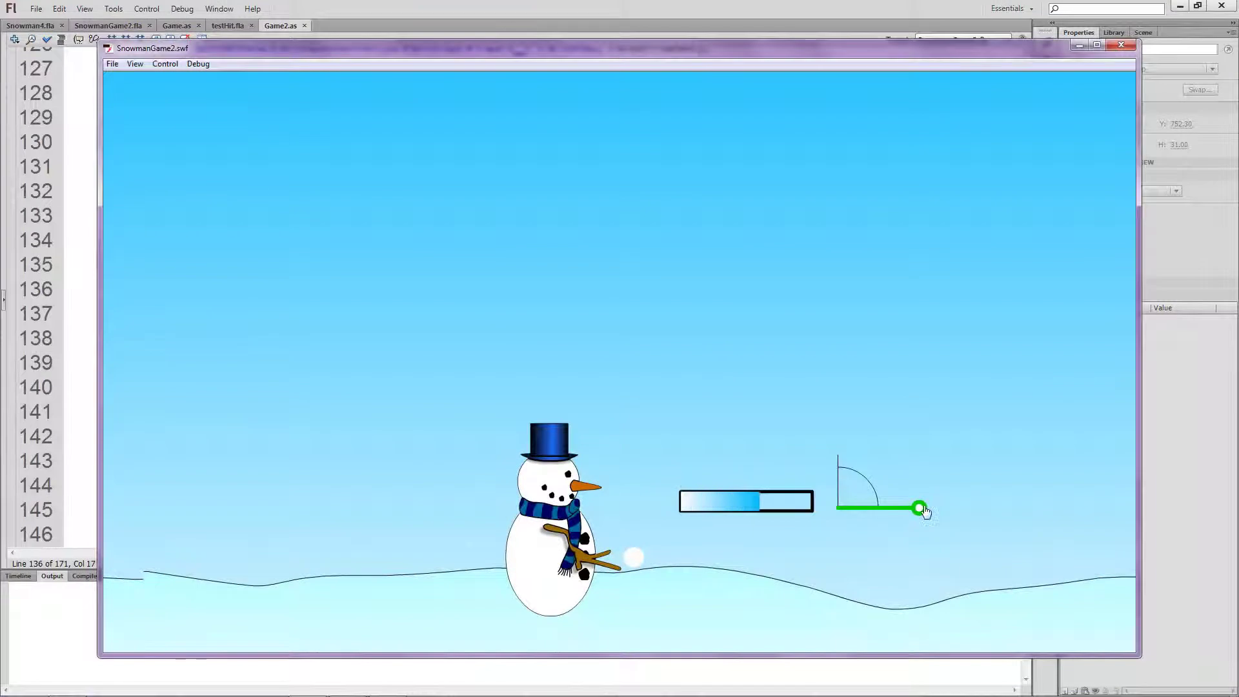
Throw two snowballs at raised angles in the SnowmanGame2 test movie, then close it
key("Up")
key("Up")
key("Up")
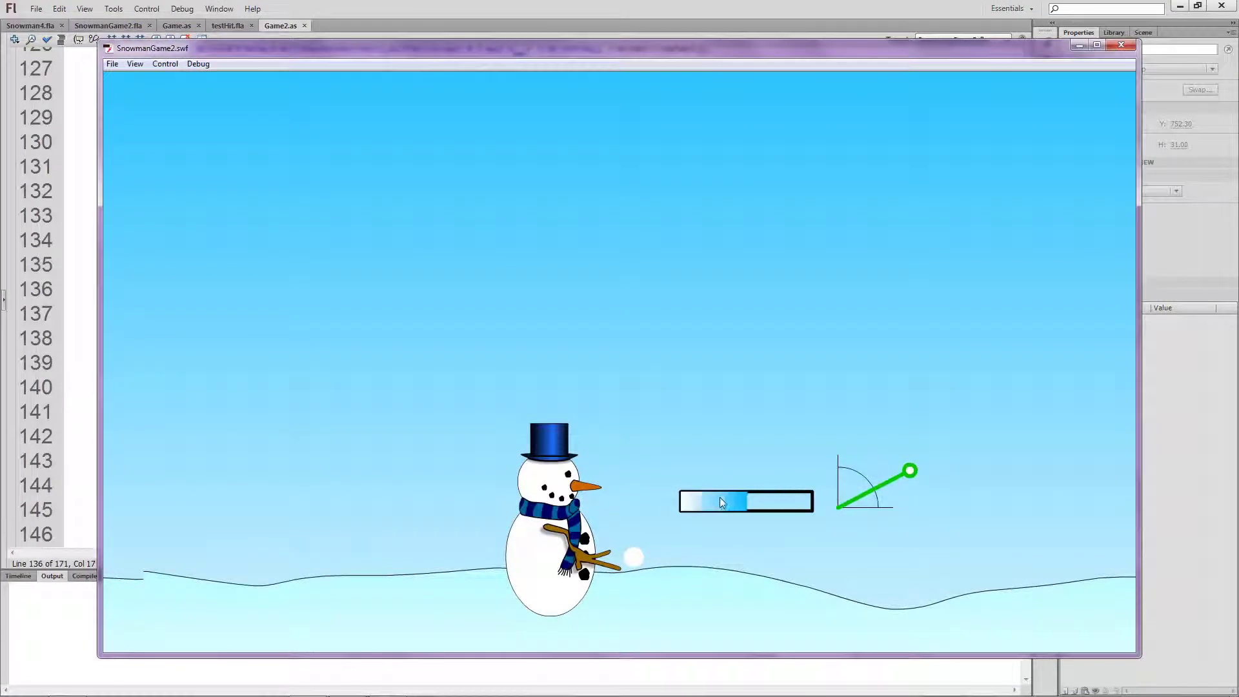
left_click(715, 497)
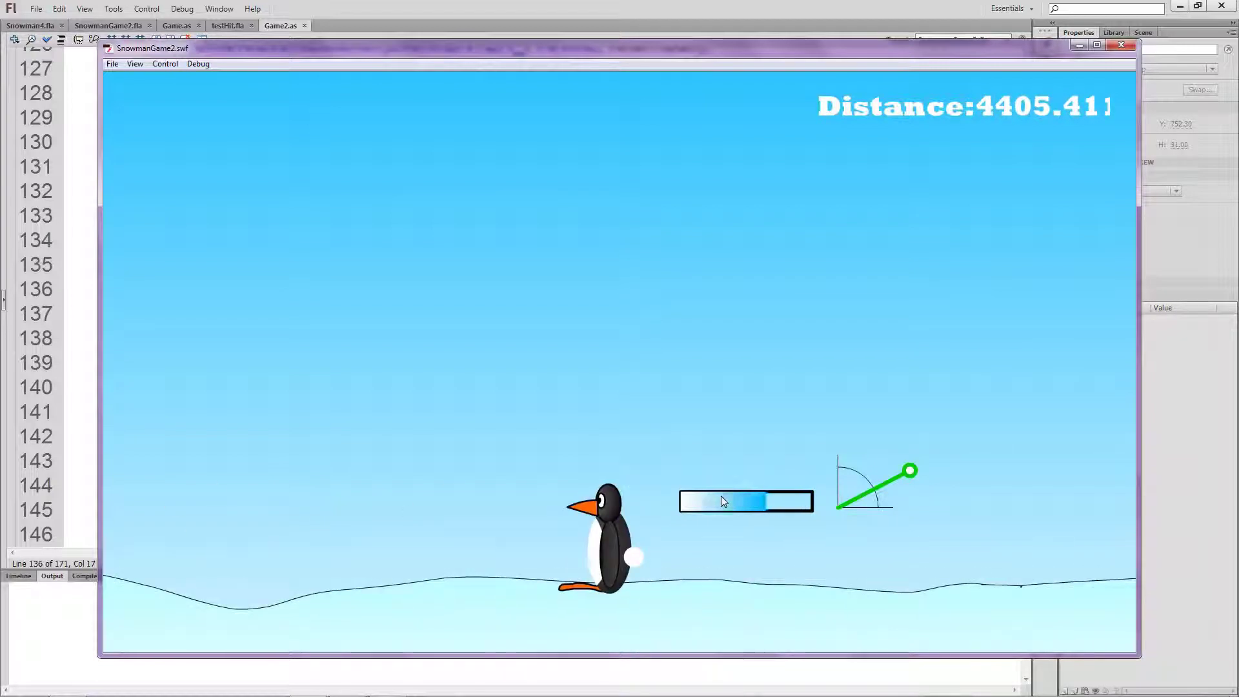
key("Up")
key("Up")
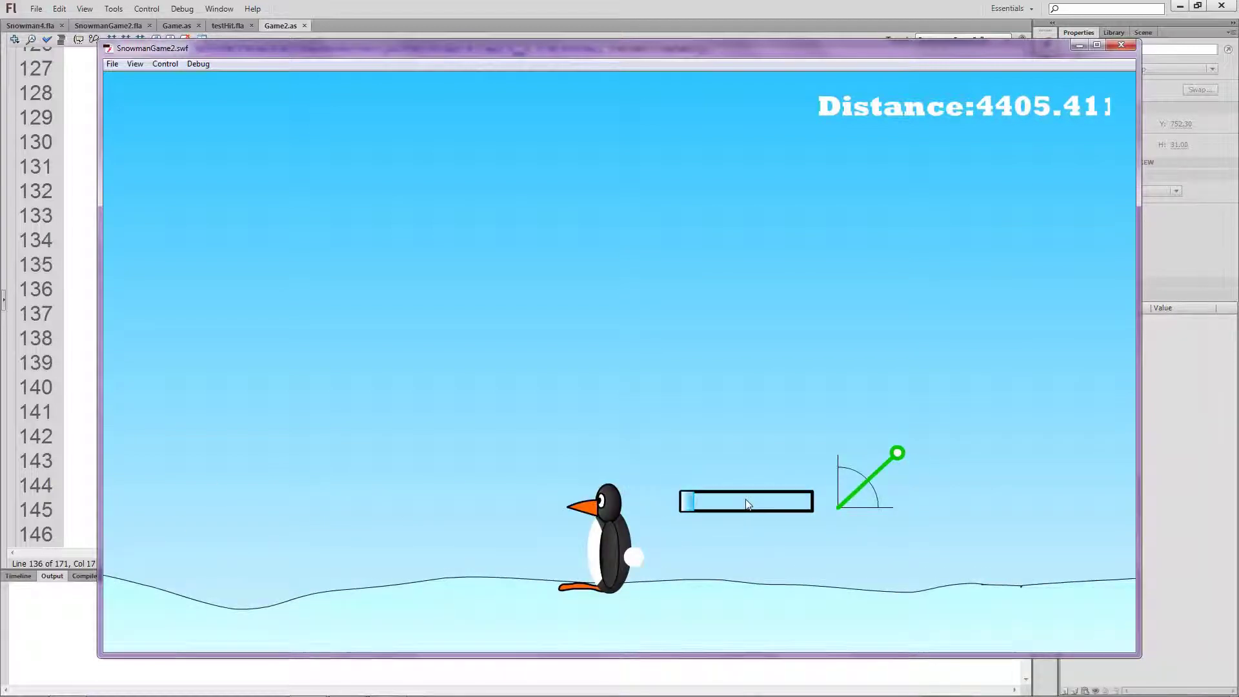
left_click(745, 499)
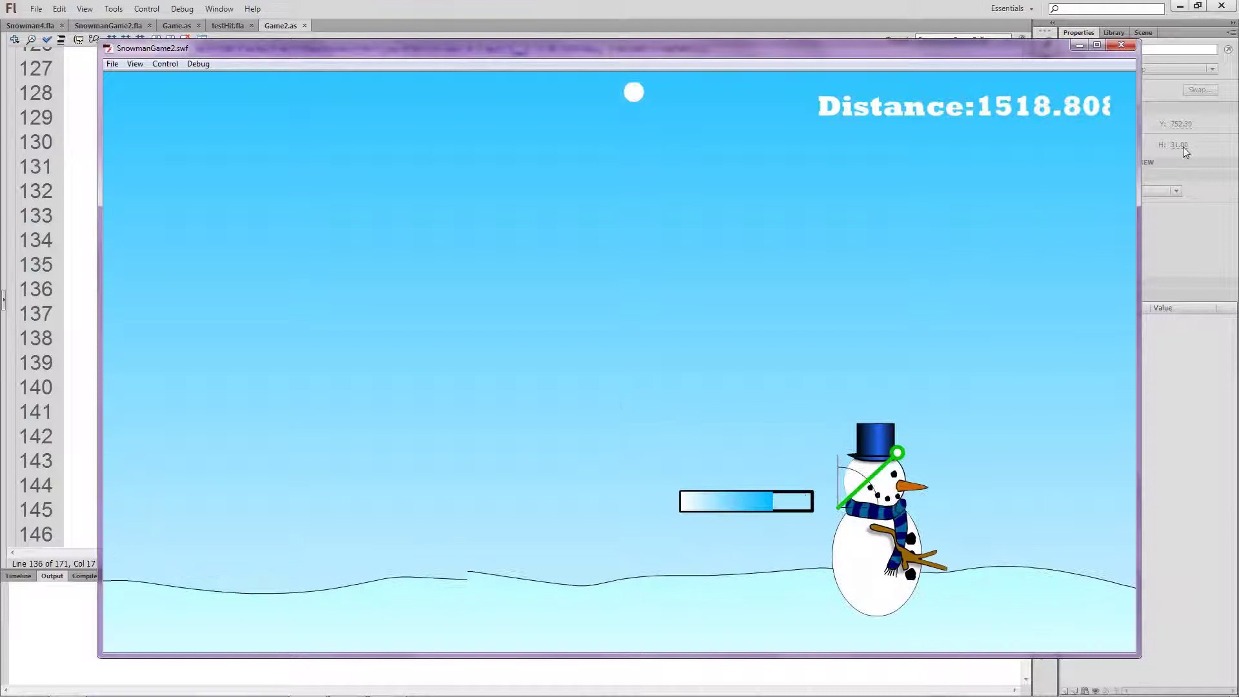
key("ctrl+w")
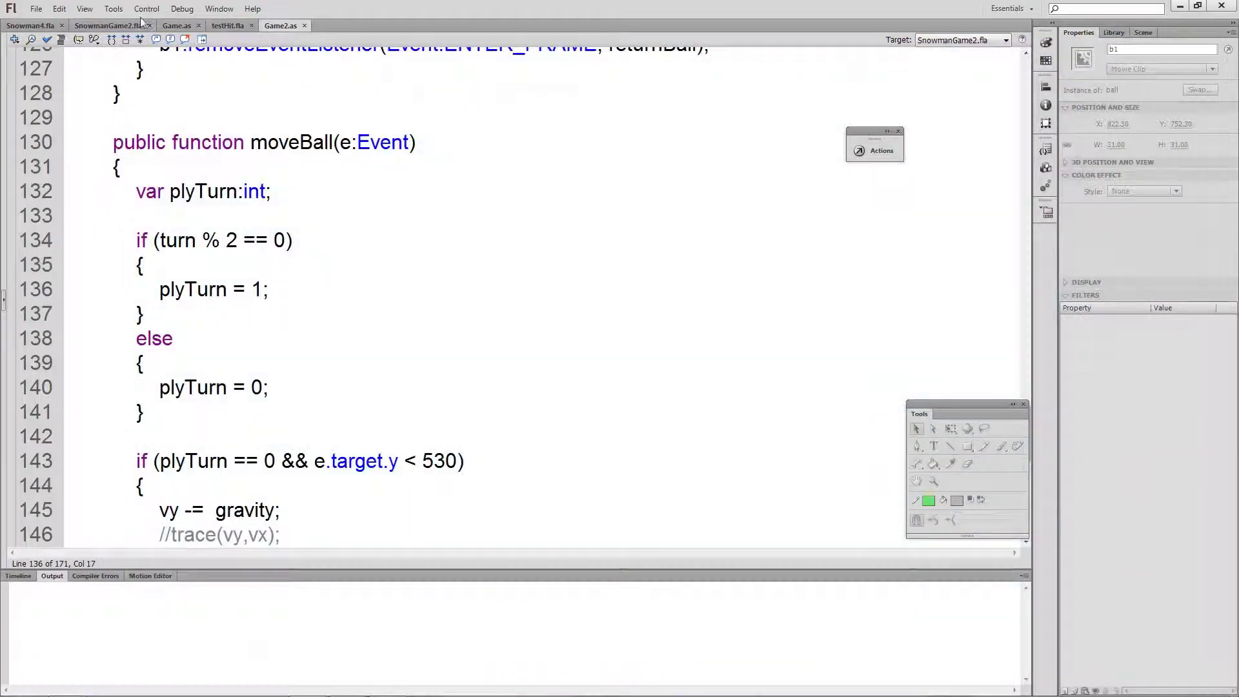
Test-run Snowman4.fla, throw one snowball with a set angle and power, then close it
left_click(37, 26)
key("ctrl+Return")
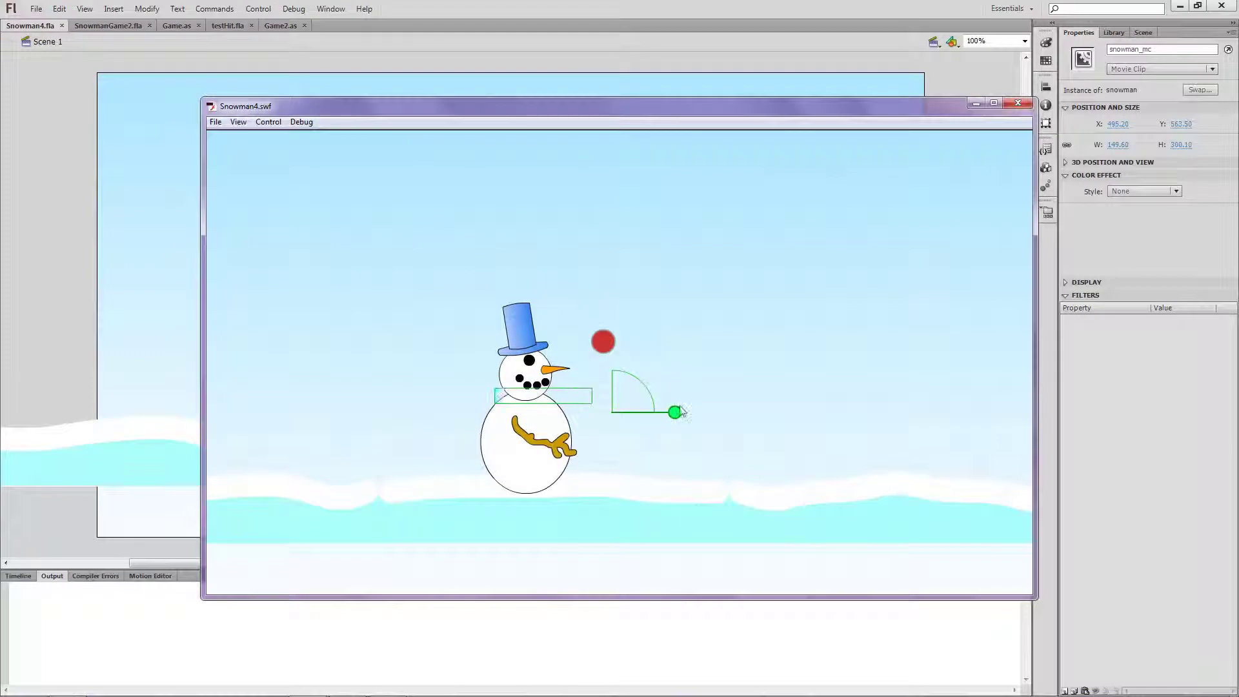
left_click(677, 380)
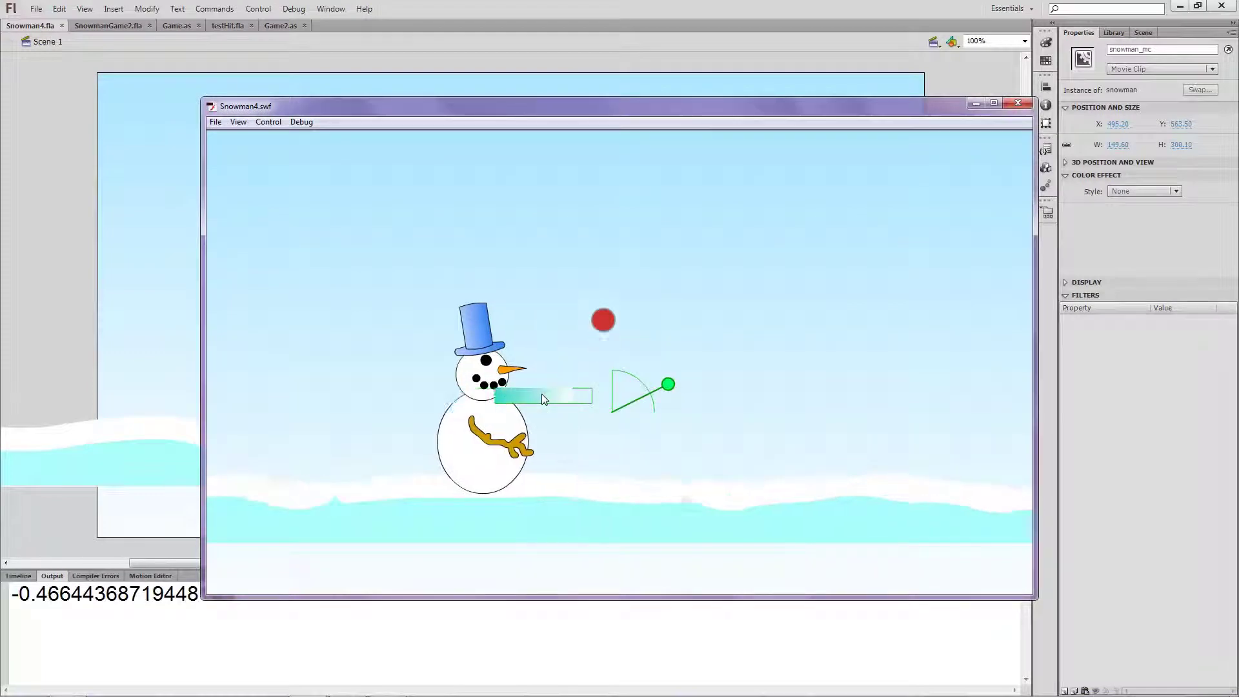
left_click(540, 394)
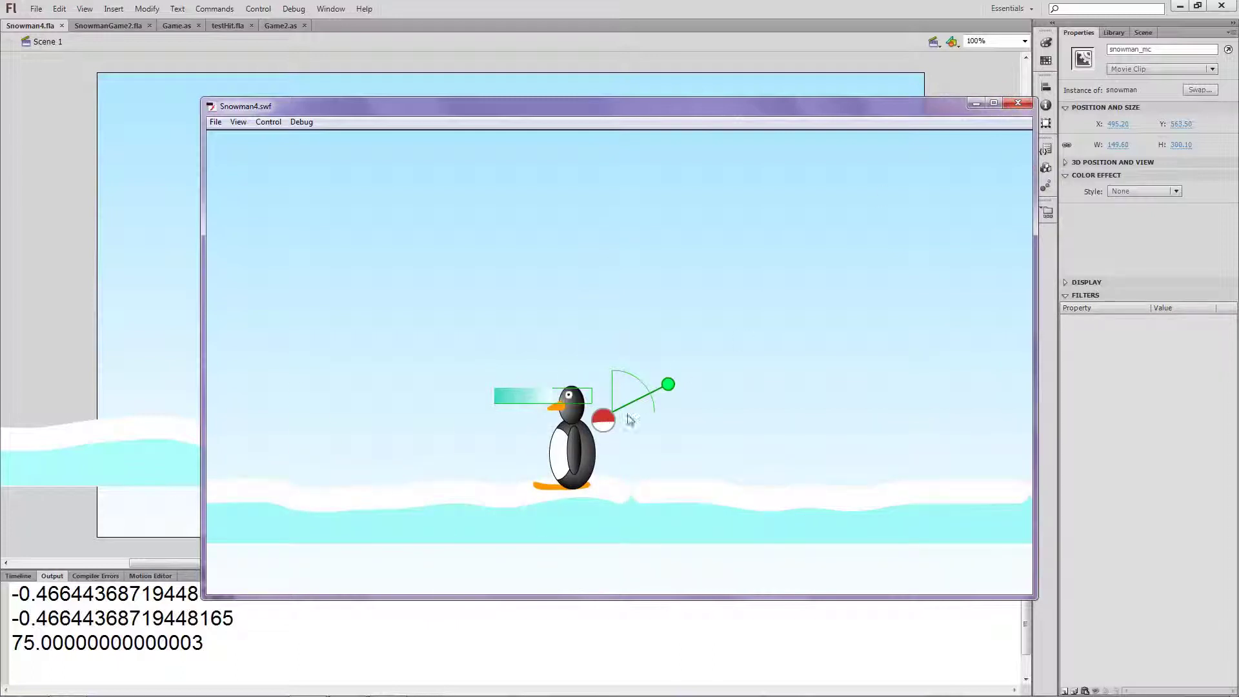
left_click(1024, 105)
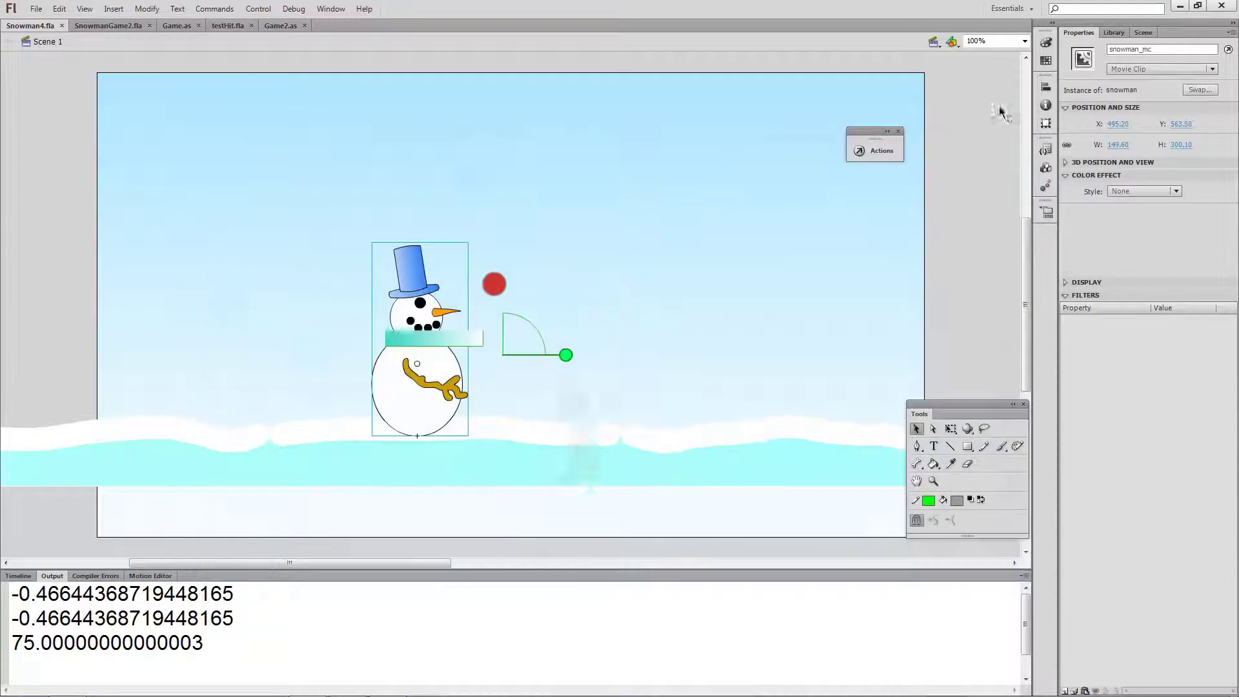
In Game2.as, add e.target.gotoAndStop(1); below the y = 450 line in the else branch
left_click(281, 25)
scroll(305, 306, "up", 1)
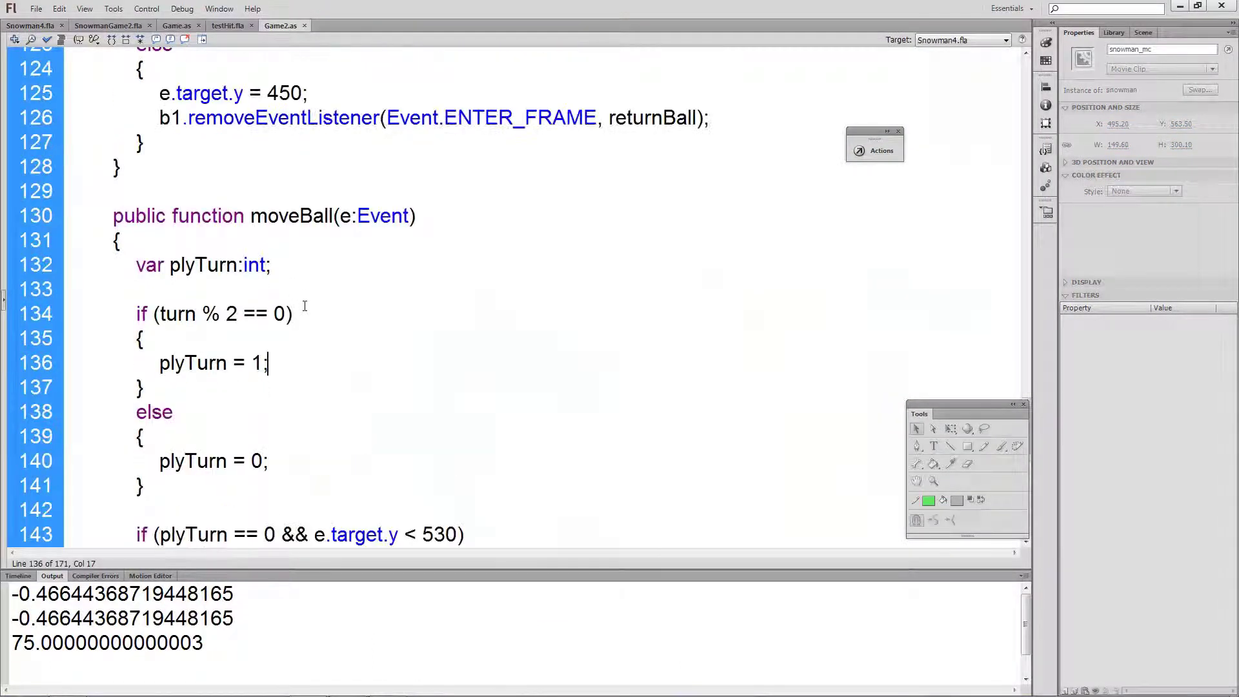
scroll(305, 305, "up", 1)
left_click(319, 169)
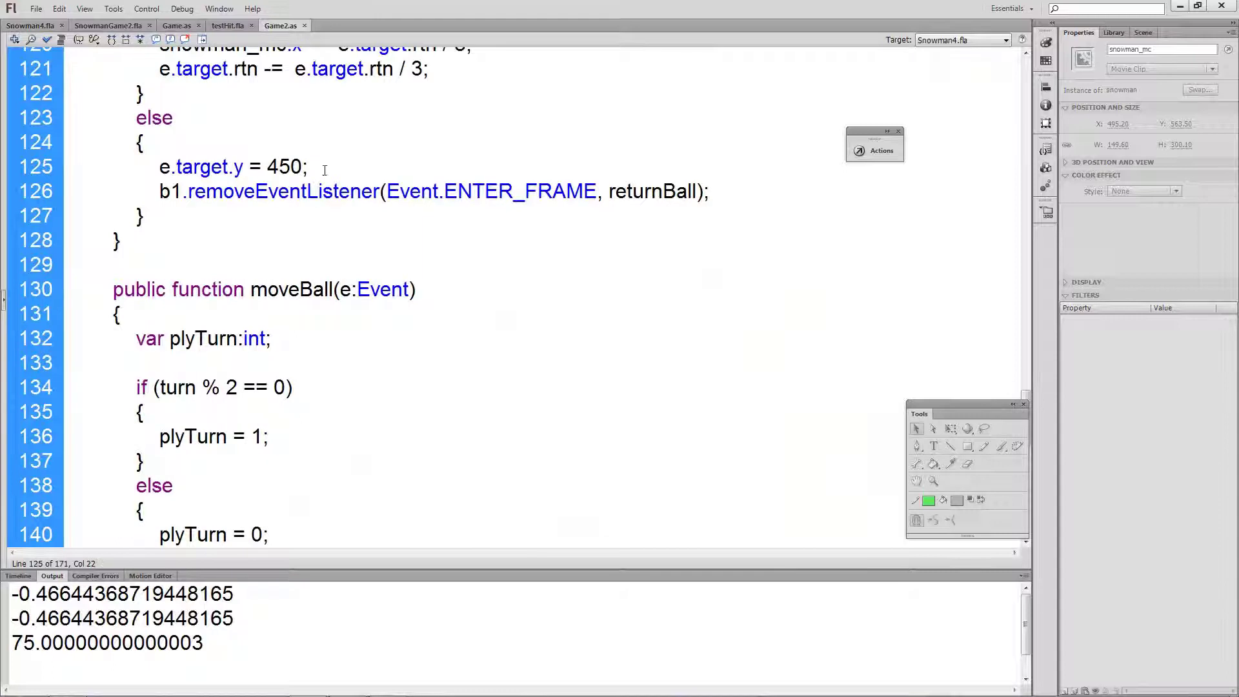
key("Return")
type("e.")
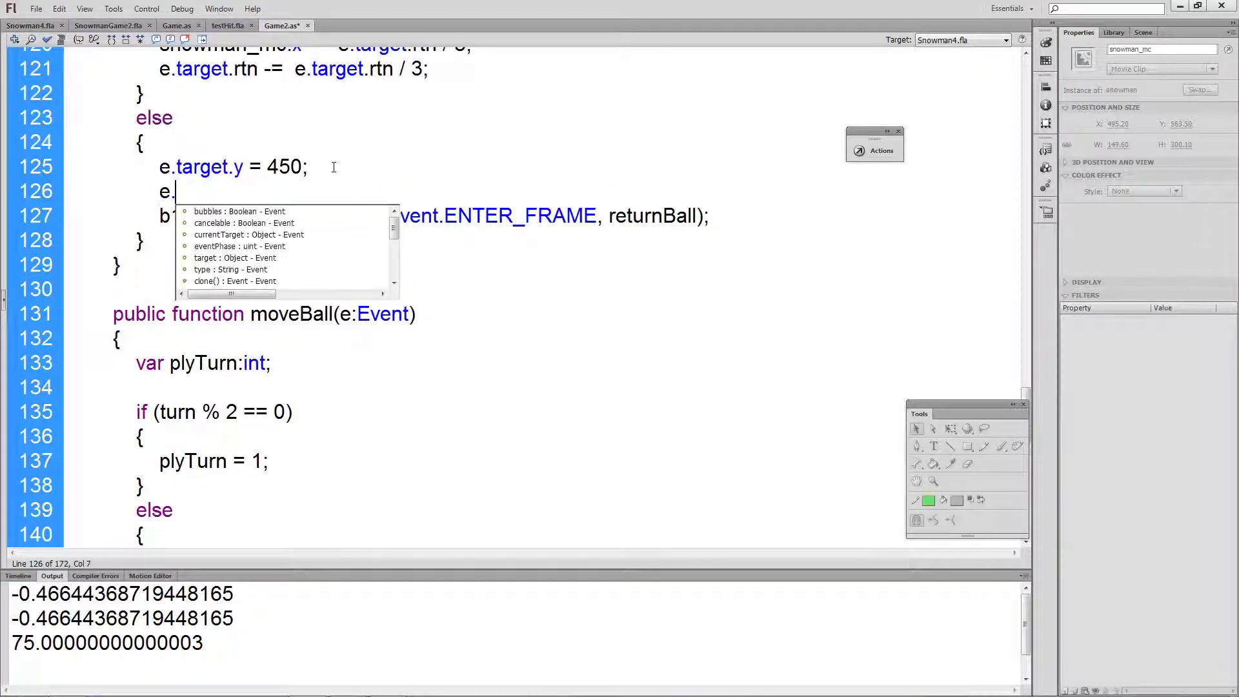
type("t")
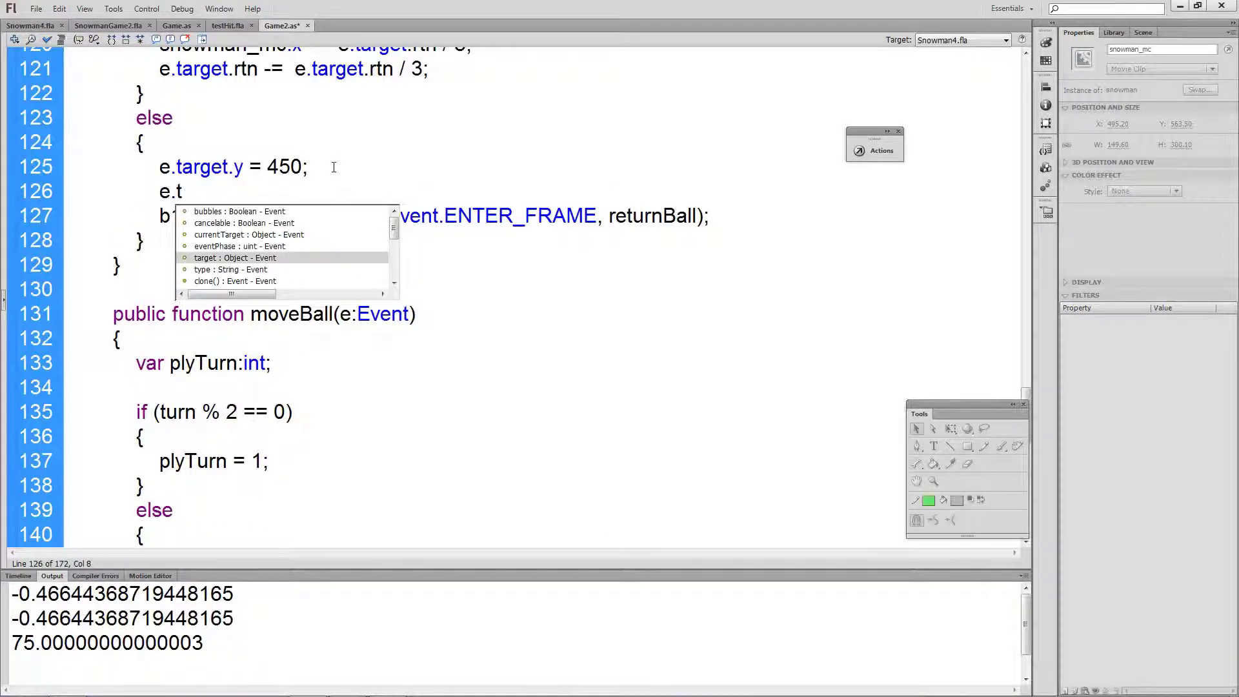
type("arget.got")
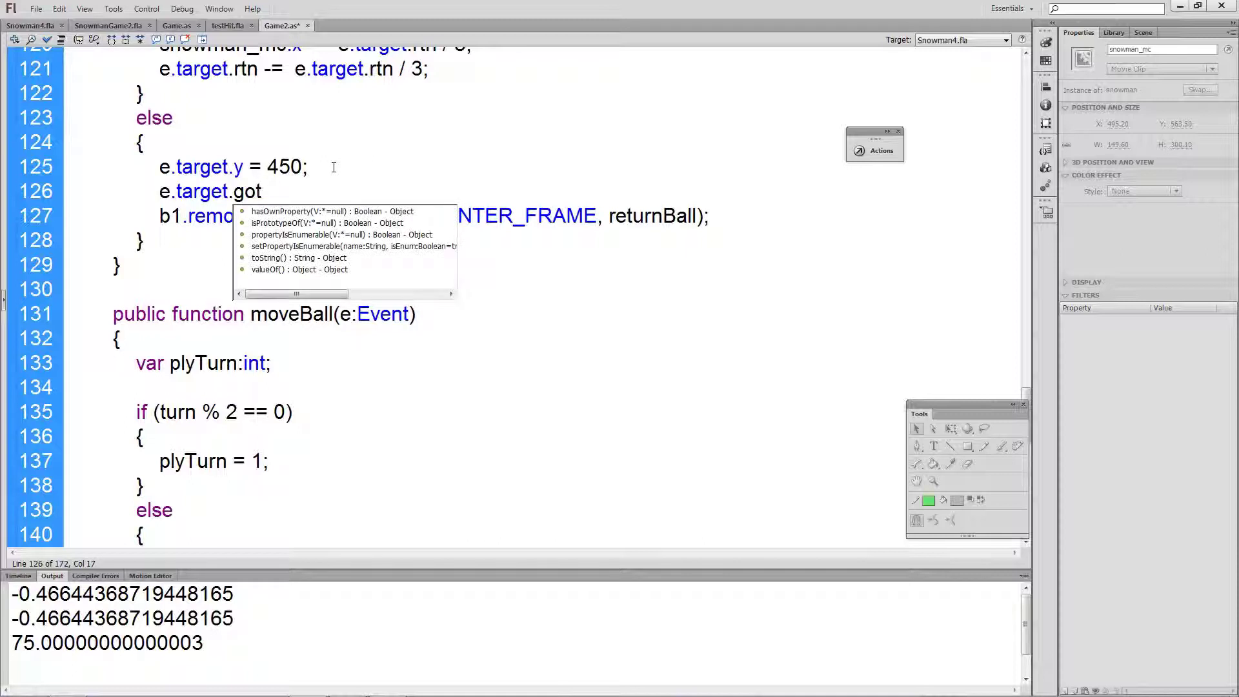
type("oAnds")
key("BackSpace")
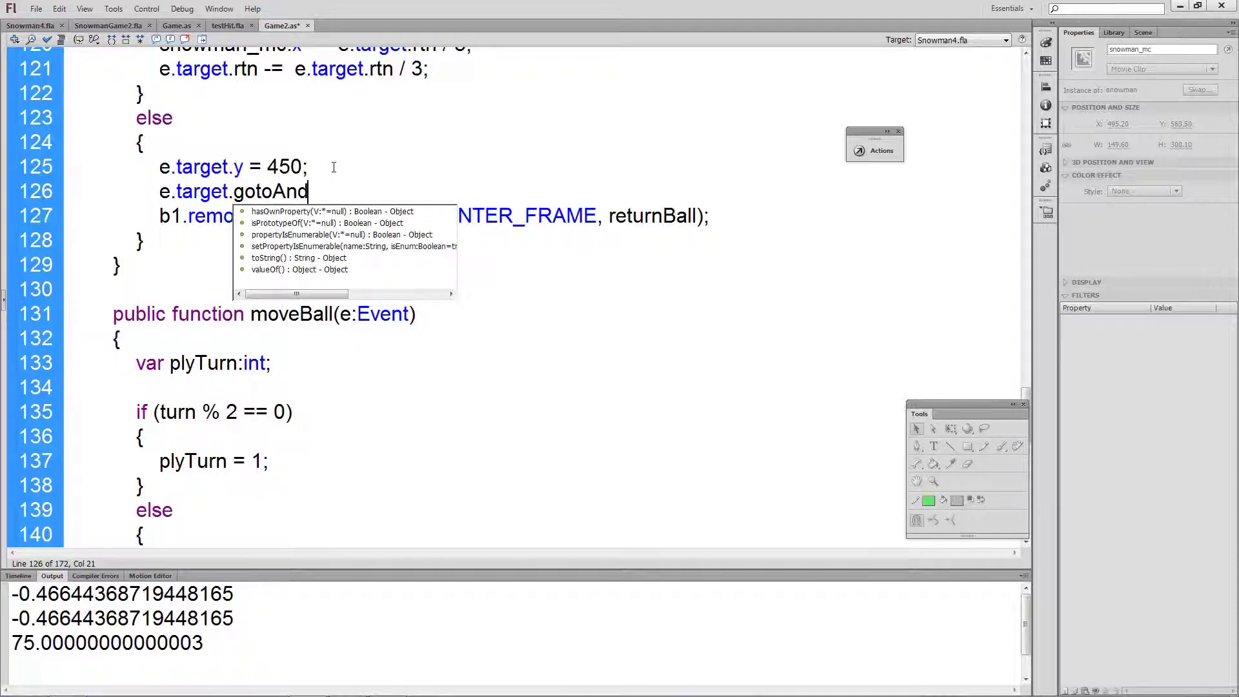
type("Stop")
type("(1);")
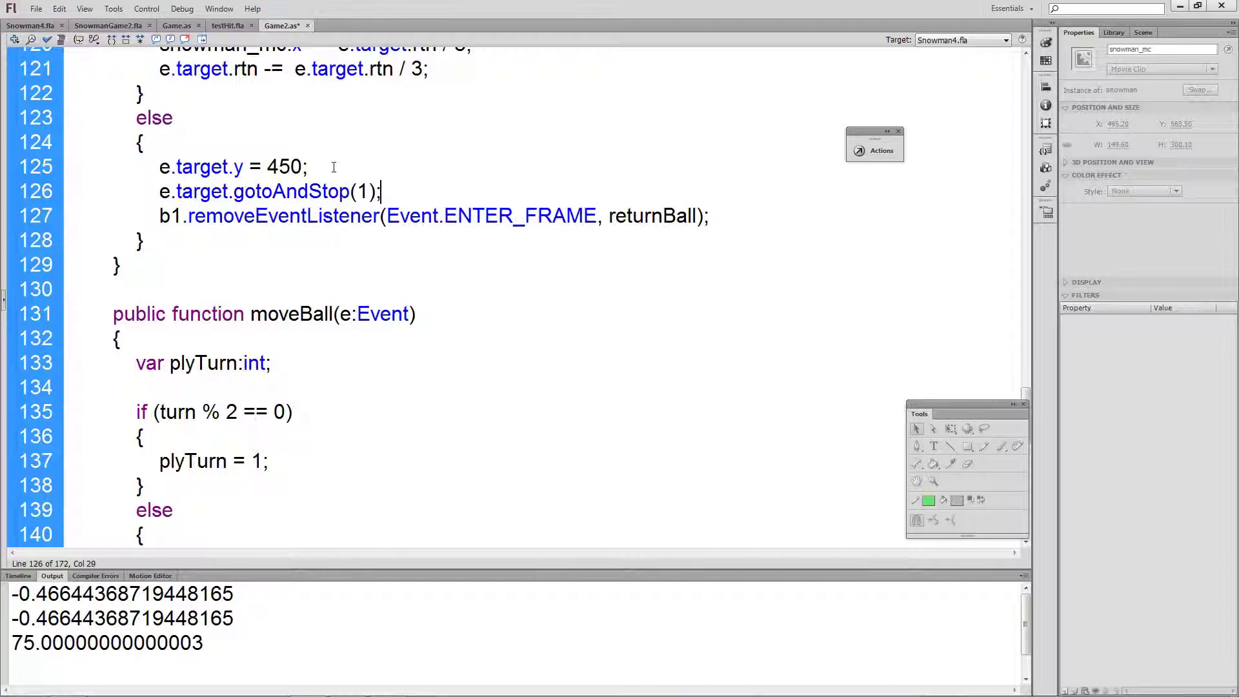
Test Snowman4 with the new code: throw at the penguin, then a steeper return, and close
key("ctrl+Return")
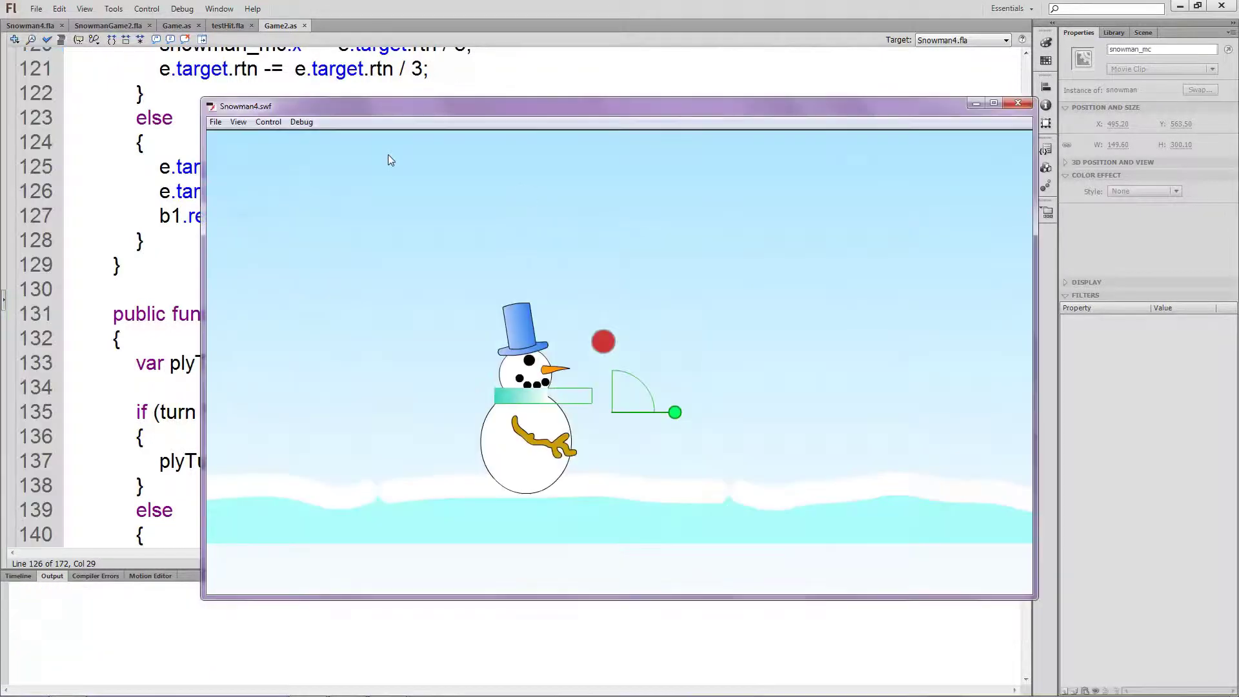
left_click(571, 411)
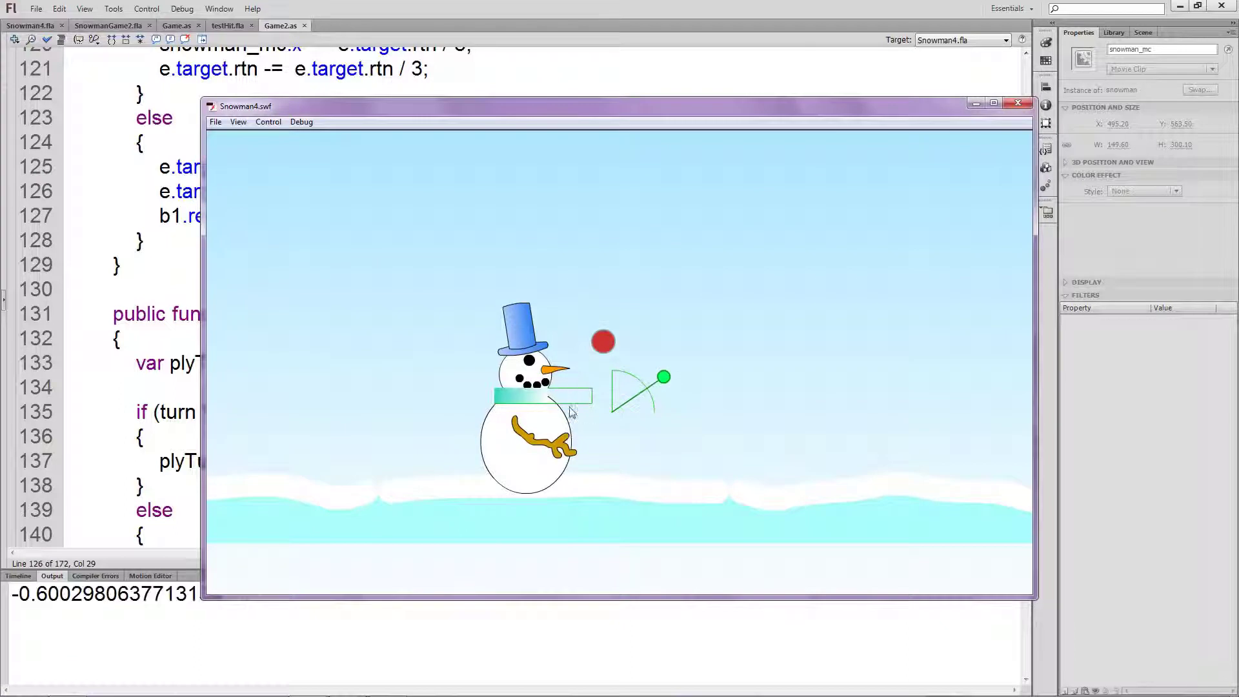
left_click(513, 396)
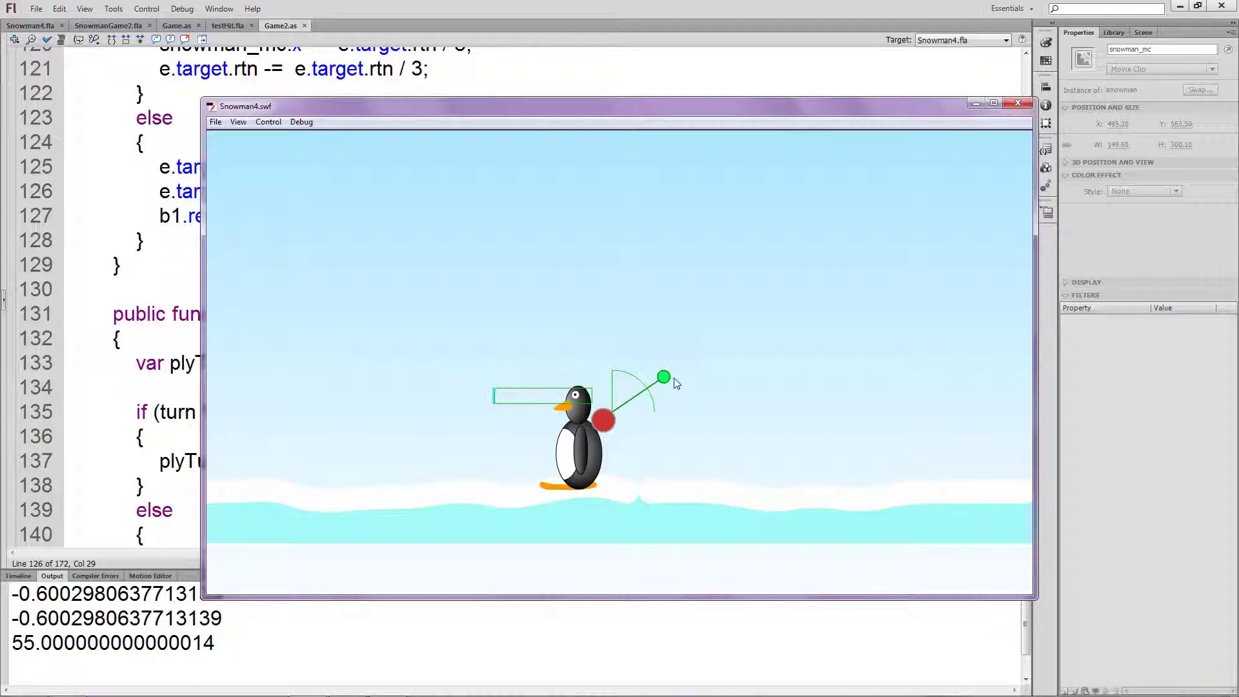
left_click_drag(664, 377, 645, 360)
left_click(529, 398)
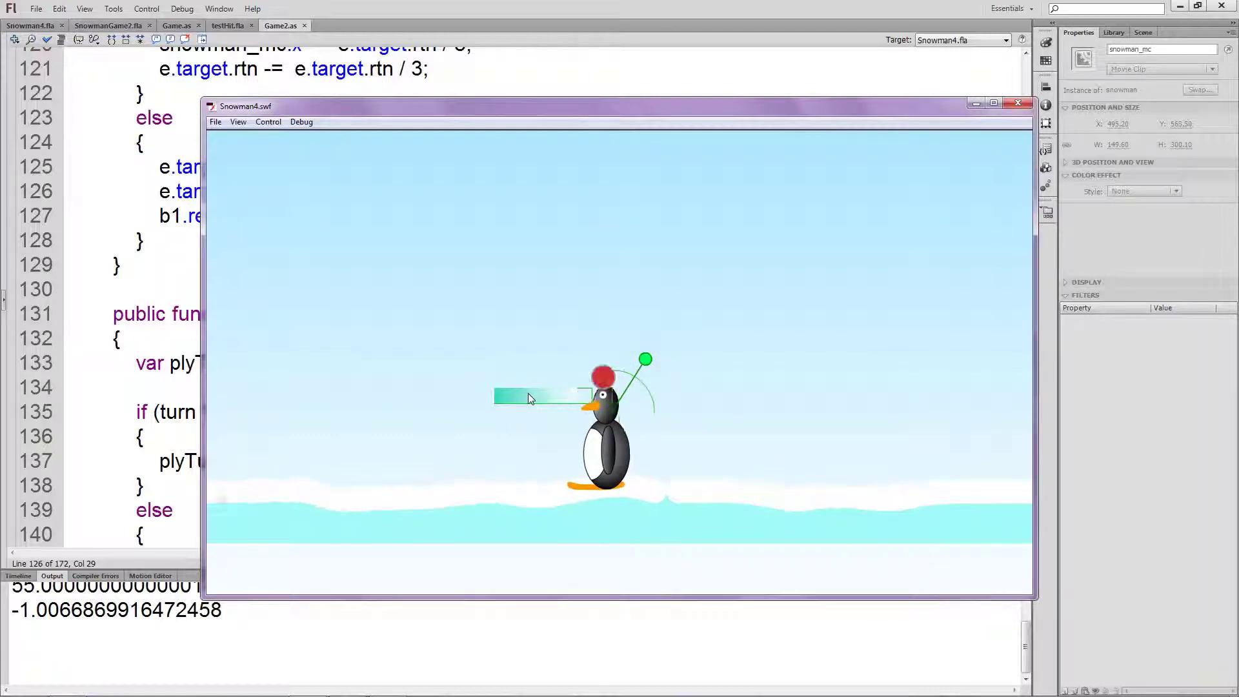
left_click(1024, 104)
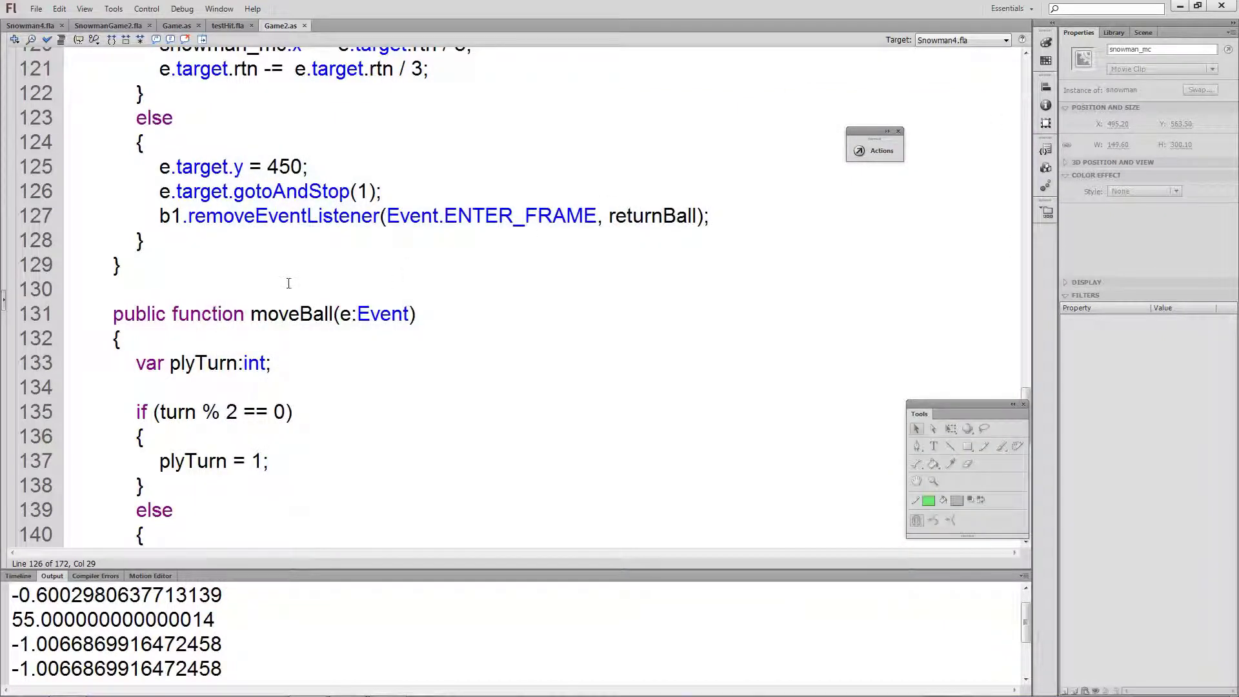
Declare a MovieClip variable _mc below the plyTurn declaration in moveBall
left_click(288, 282)
scroll(287, 282, "down", 1)
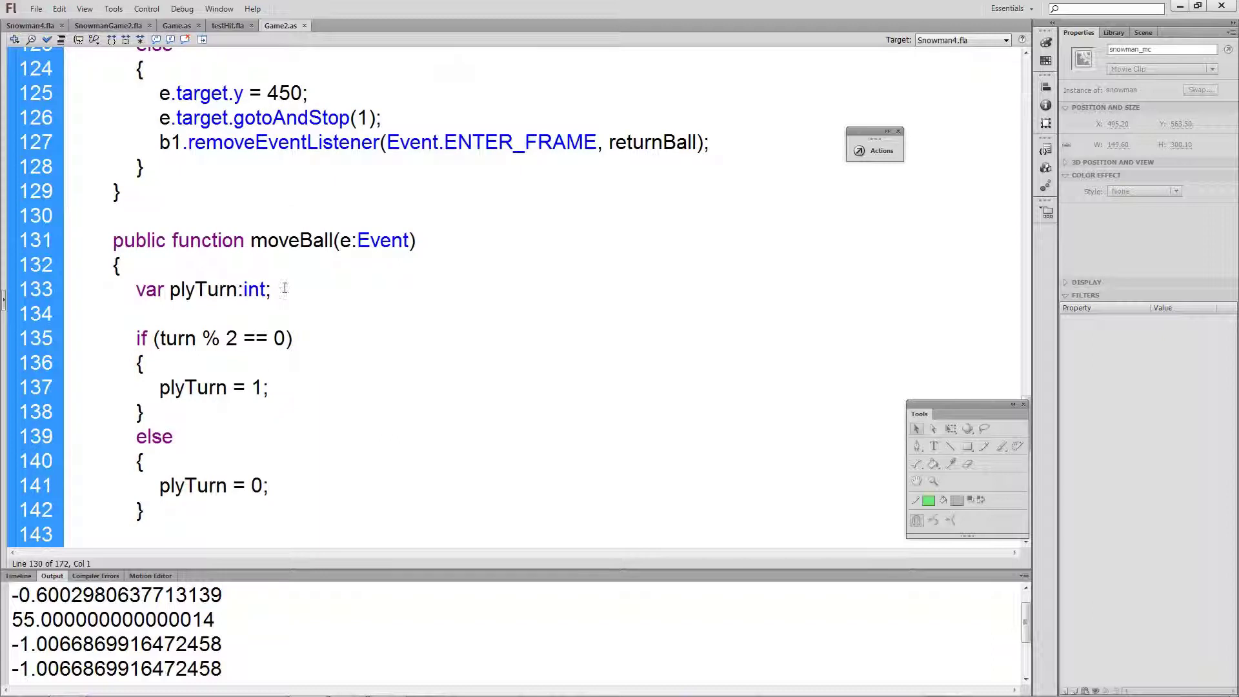
left_click(284, 288)
key("Return")
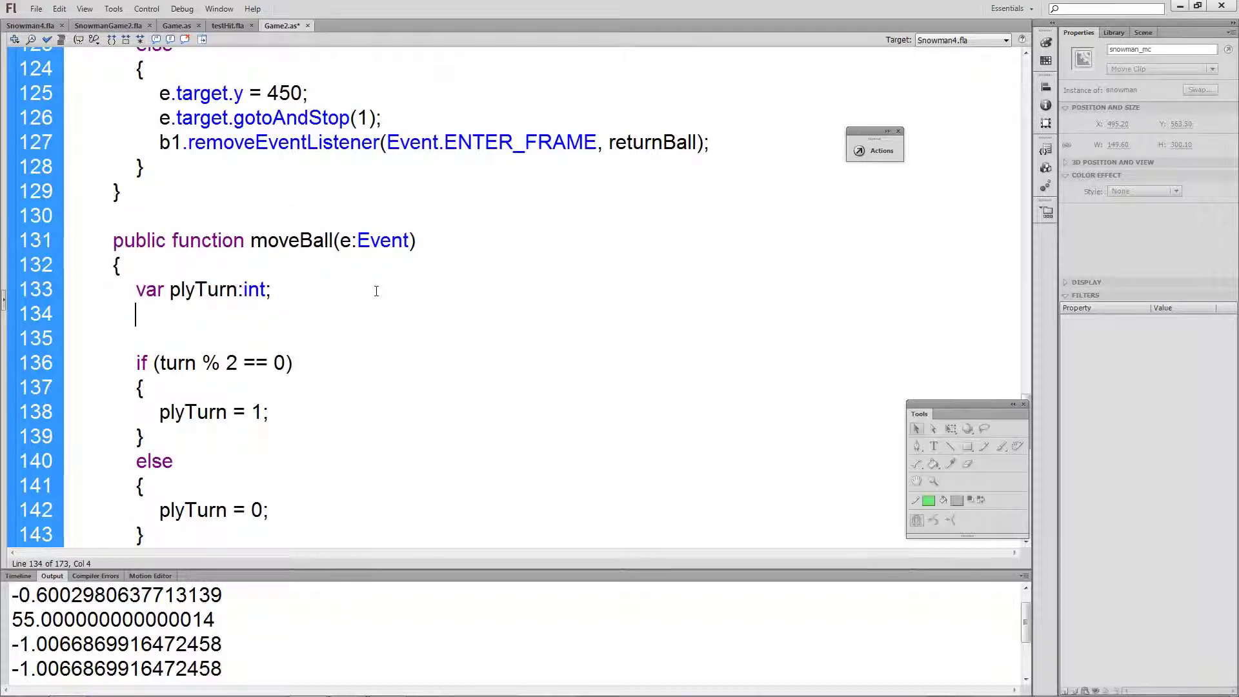
type("var ")
type("_mc:")
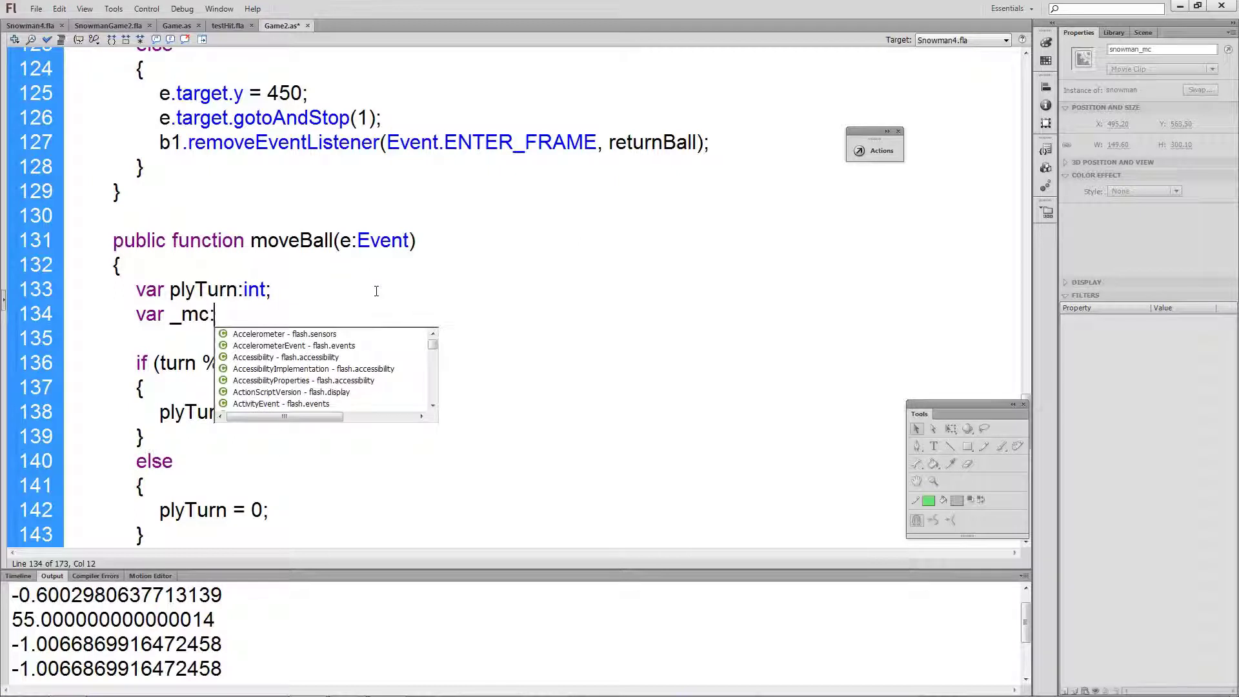
type("Movi")
key("Return")
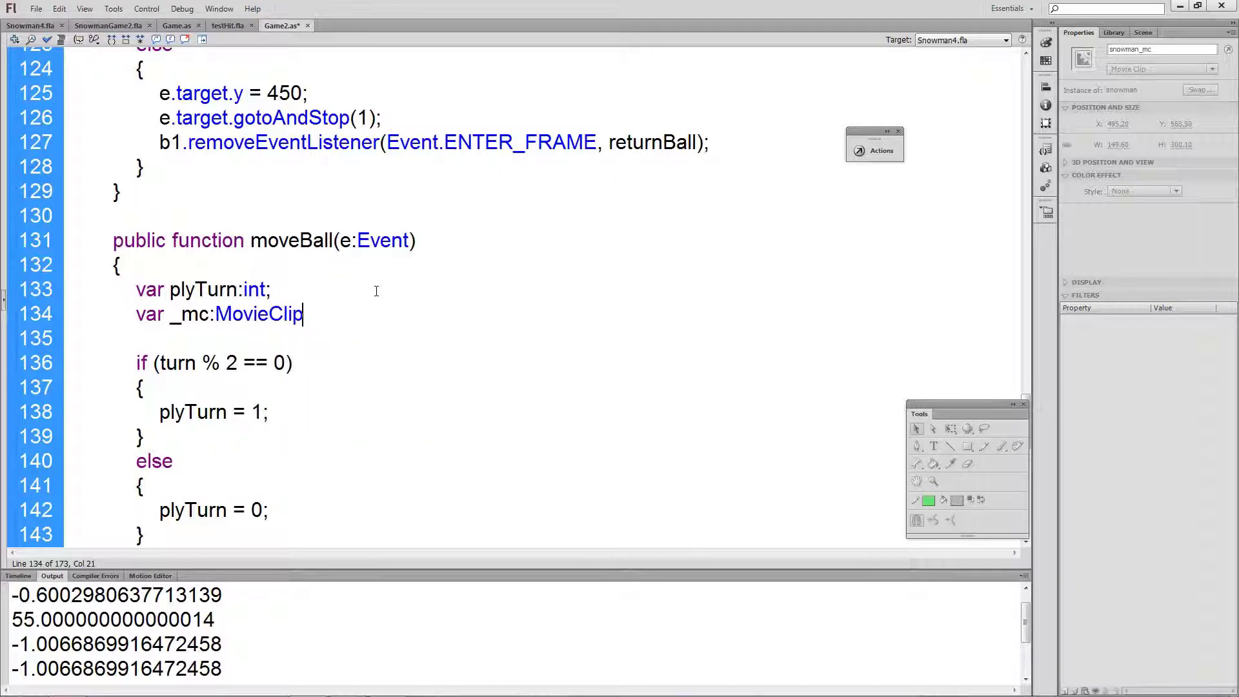
type(";")
Add _mc = snowman_mc; under plyTurn = 1 and select that new line
left_click(380, 414)
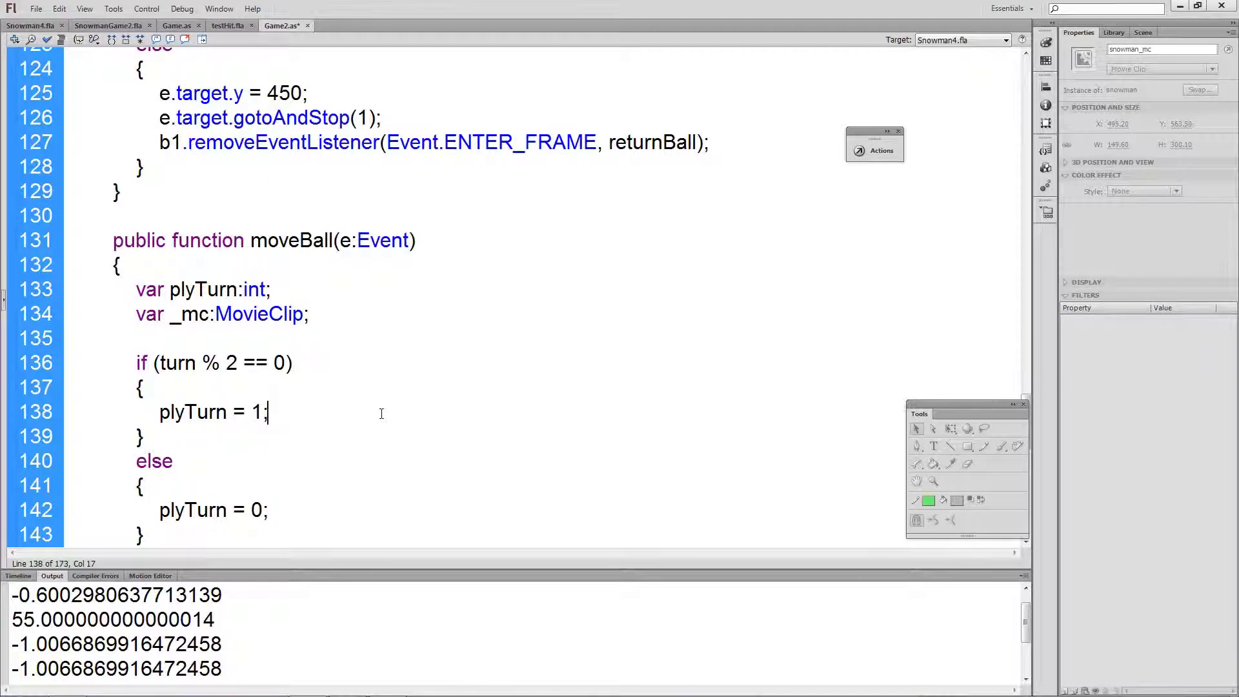
key("Return")
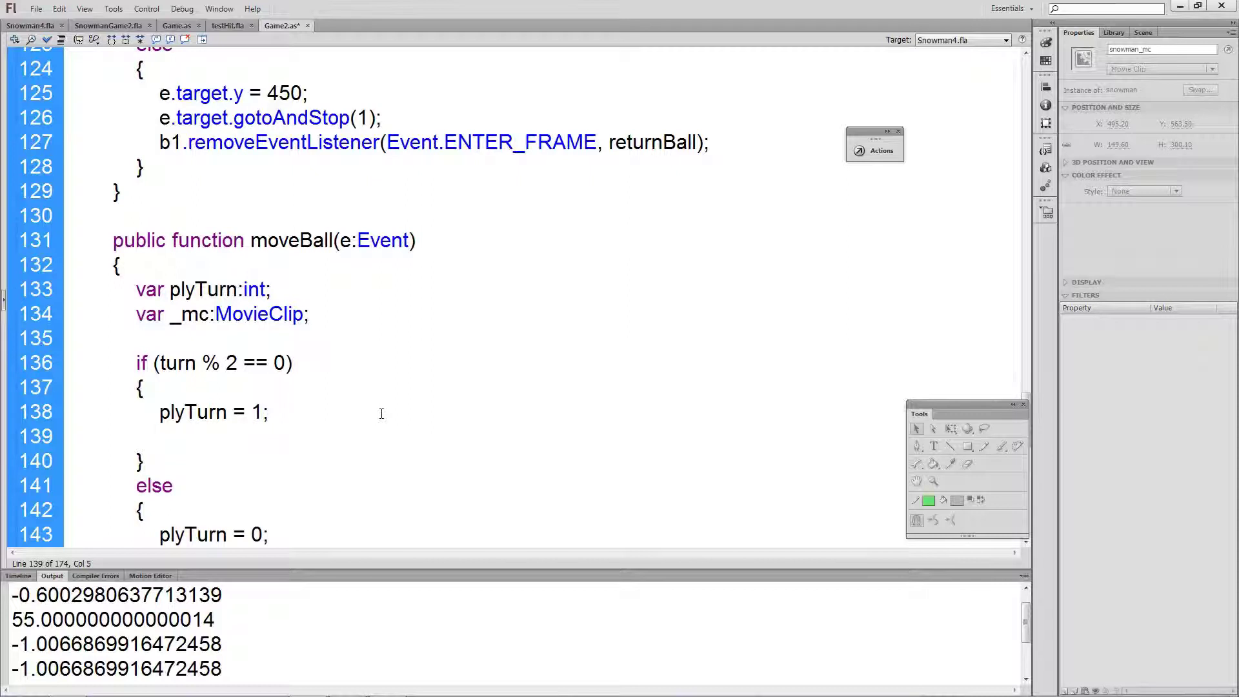
type("_mc")
type("= ")
type("snow")
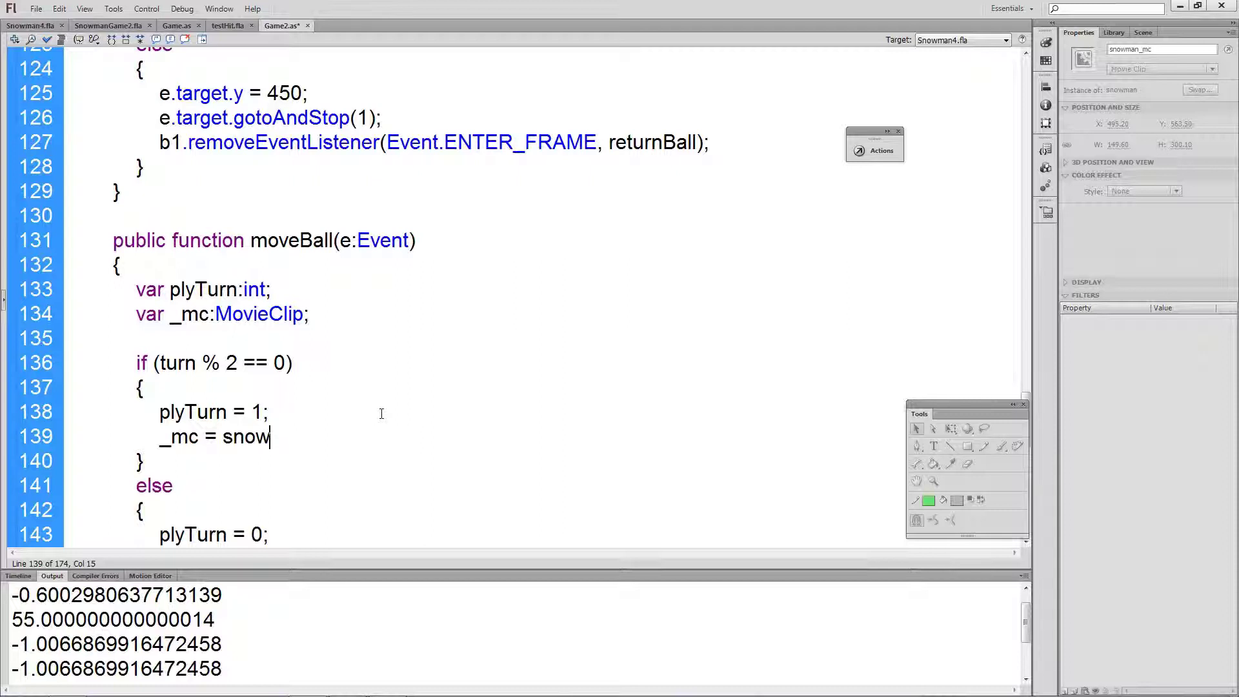
type("man")
type("_mc")
type(";")
left_click_drag(357, 437, 165, 438)
key("ctrl+c")
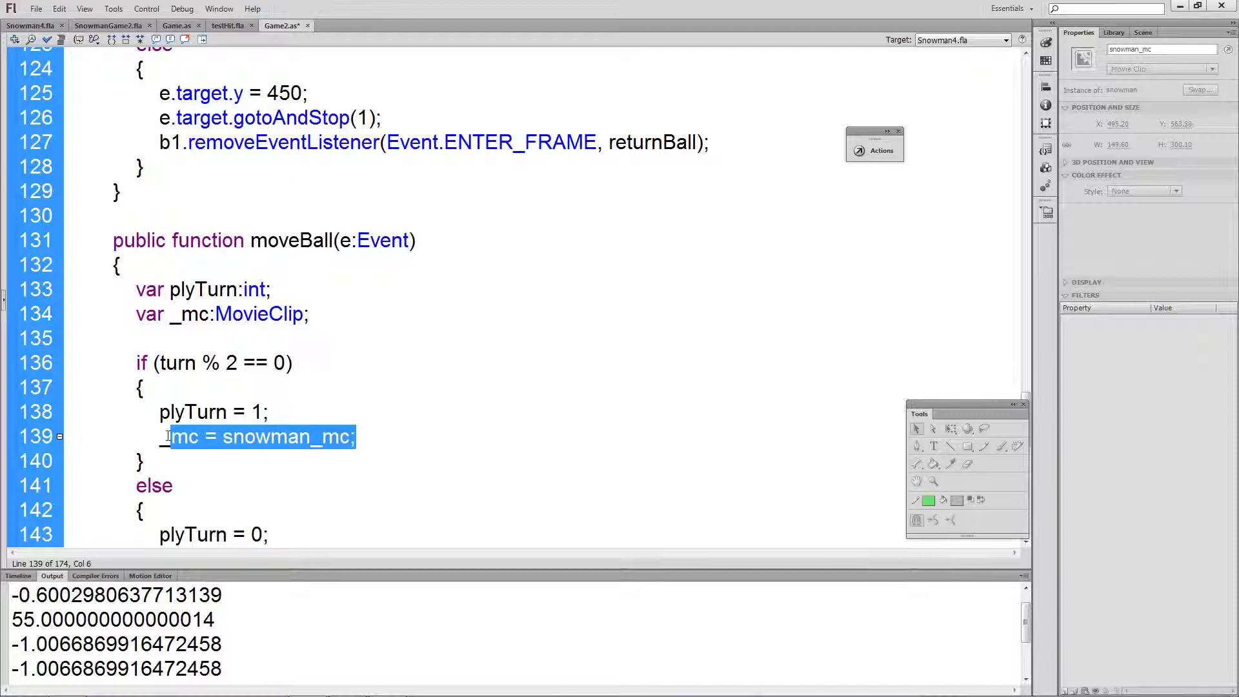
left_click(295, 513)
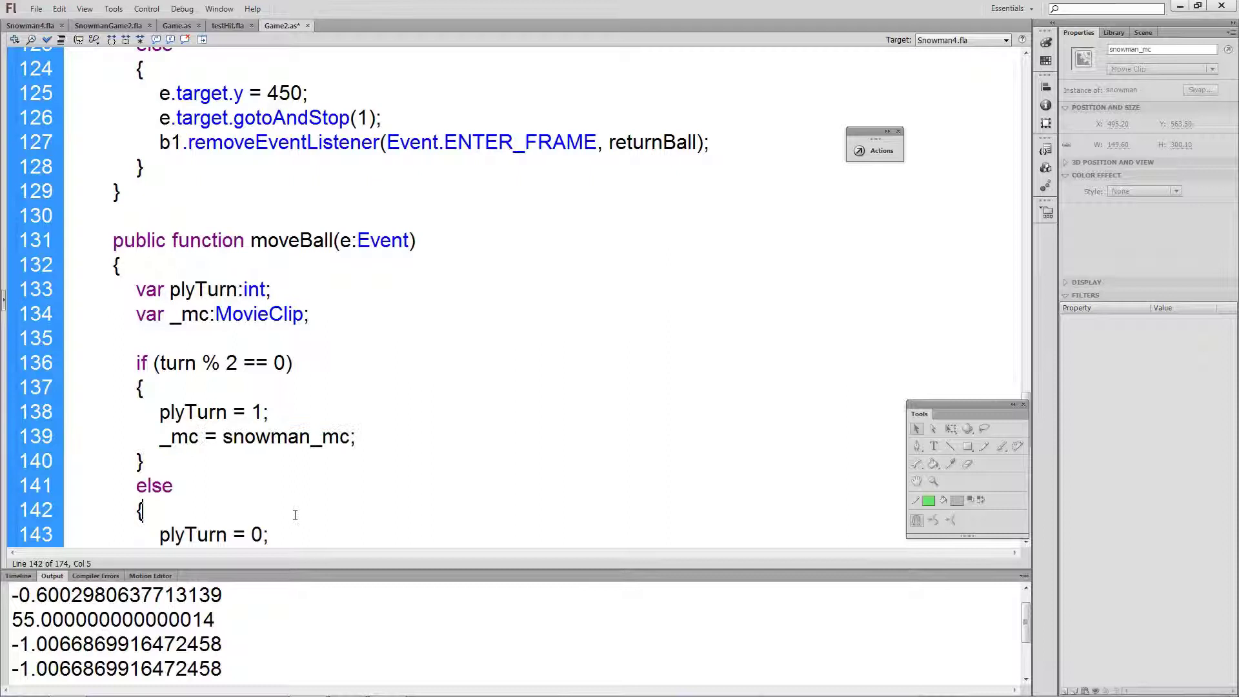
scroll(296, 513, "down", 2)
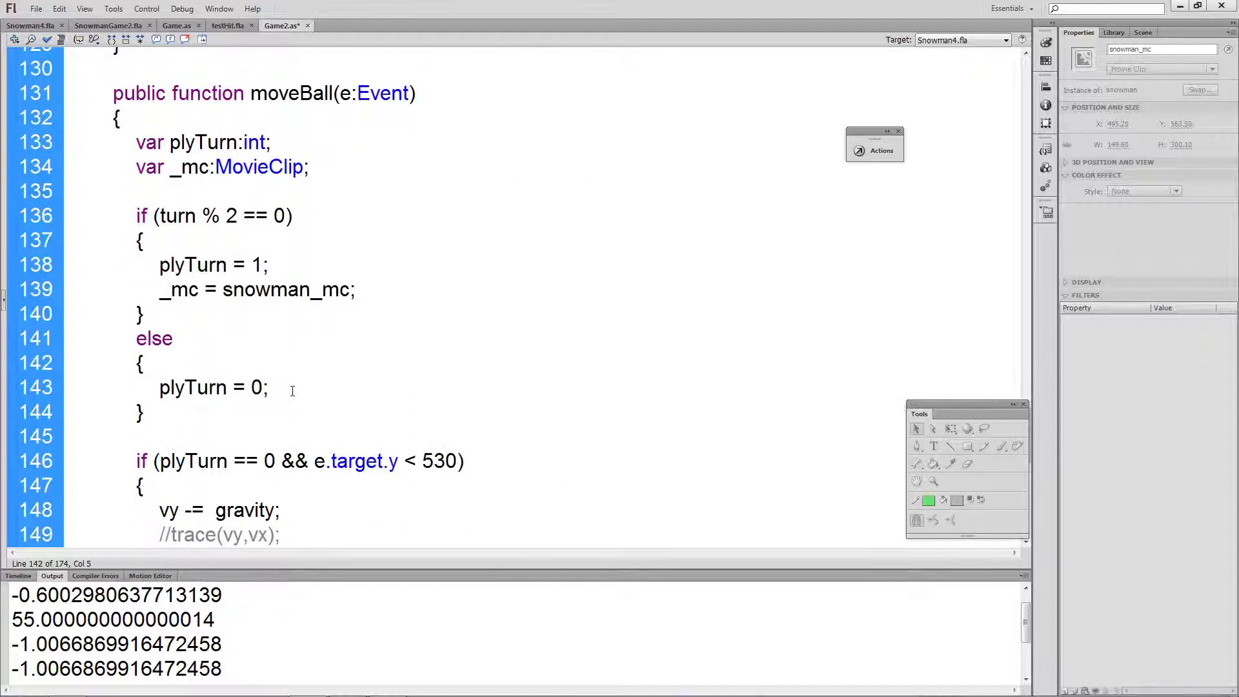
Paste the _mc = snowman_mc line under plyTurn = 0 in the else branch
left_click(292, 390)
key("Return")
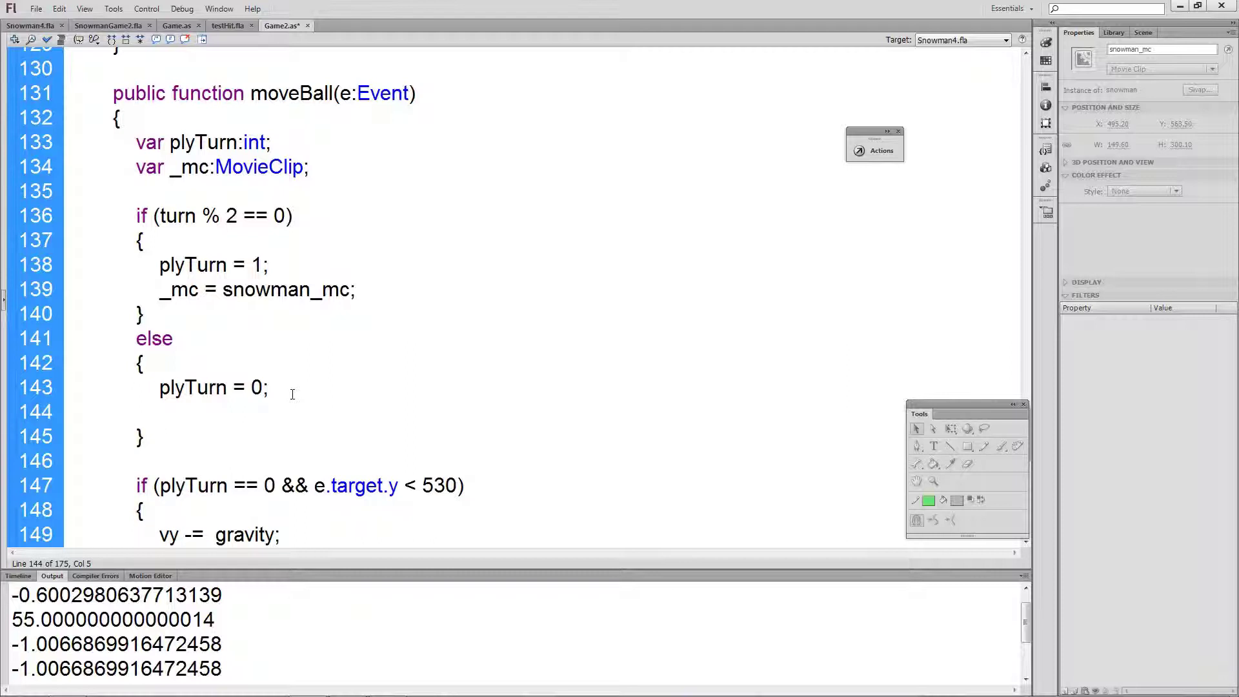
key("ctrl+v")
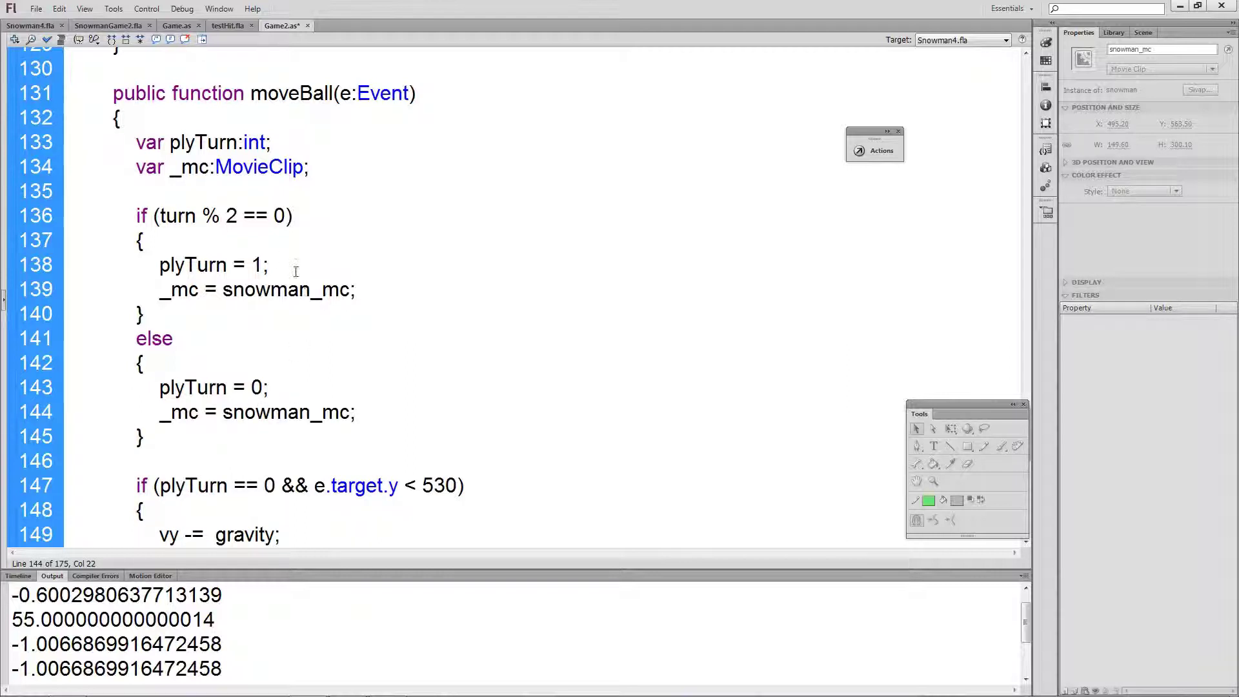
double_click(259, 265)
left_click(312, 289)
Change snowman to penguin_mc, then add two blank lines after the else block
left_click_drag(310, 413, 224, 413)
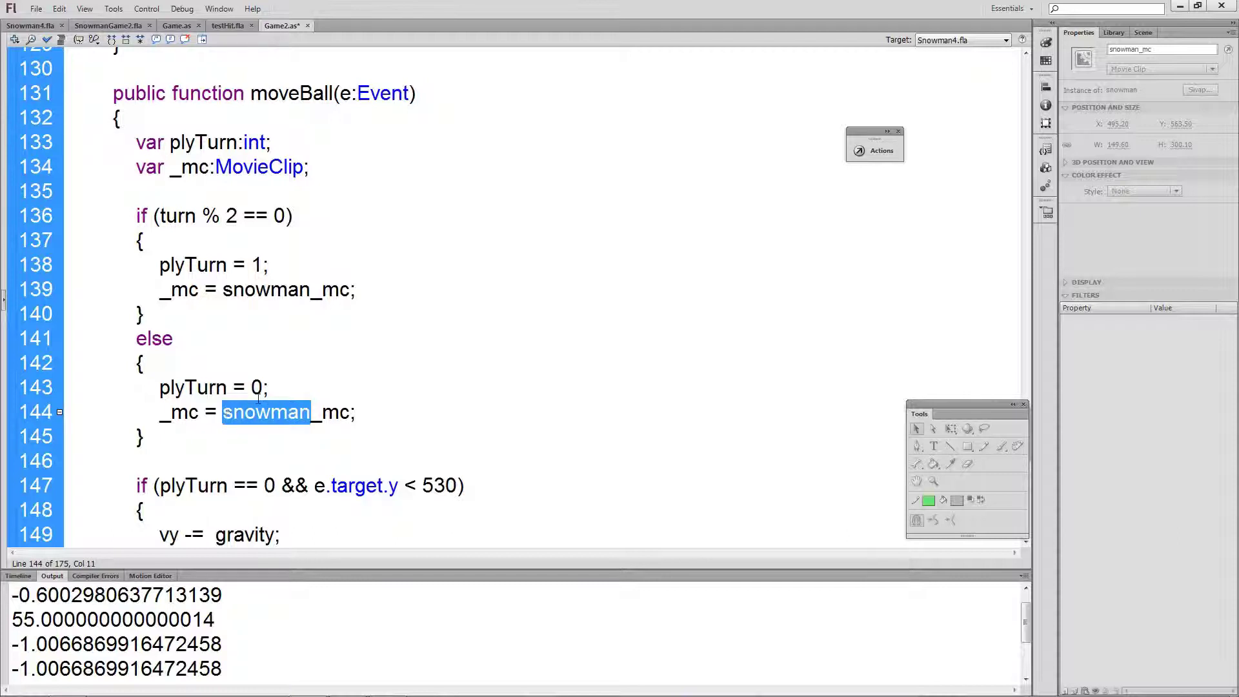
type("pengui")
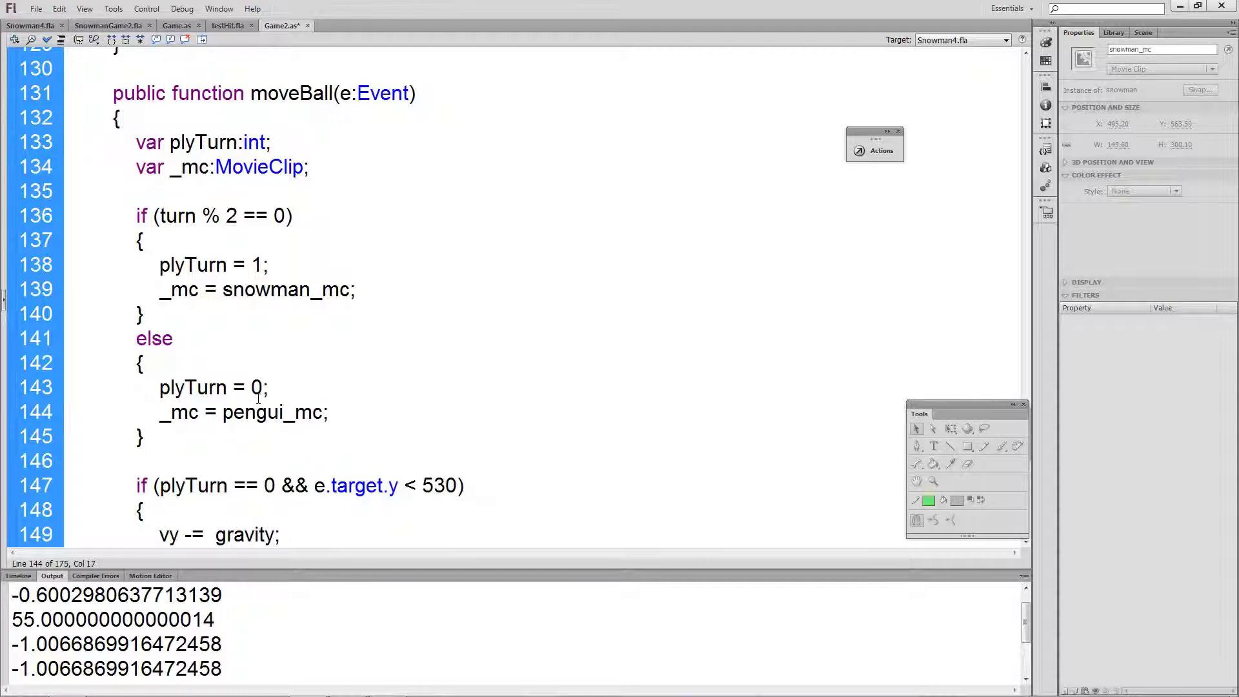
type("n")
left_click(342, 411)
left_click(160, 436)
key("Return")
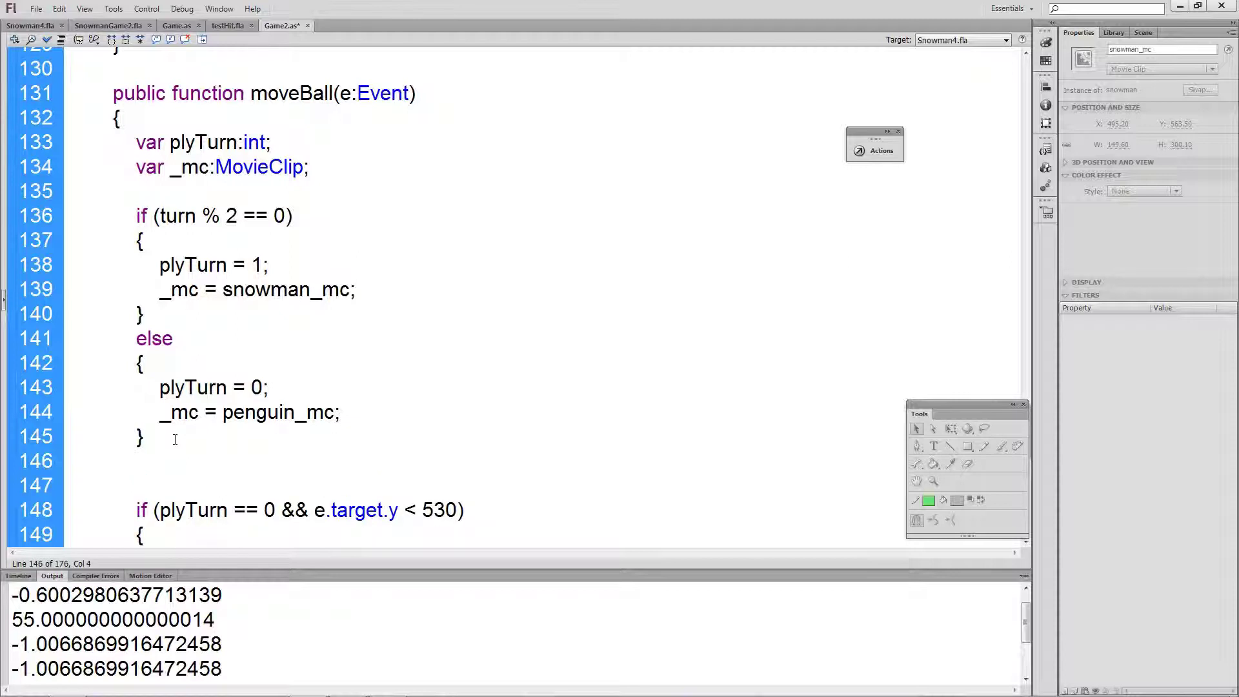
key("Return")
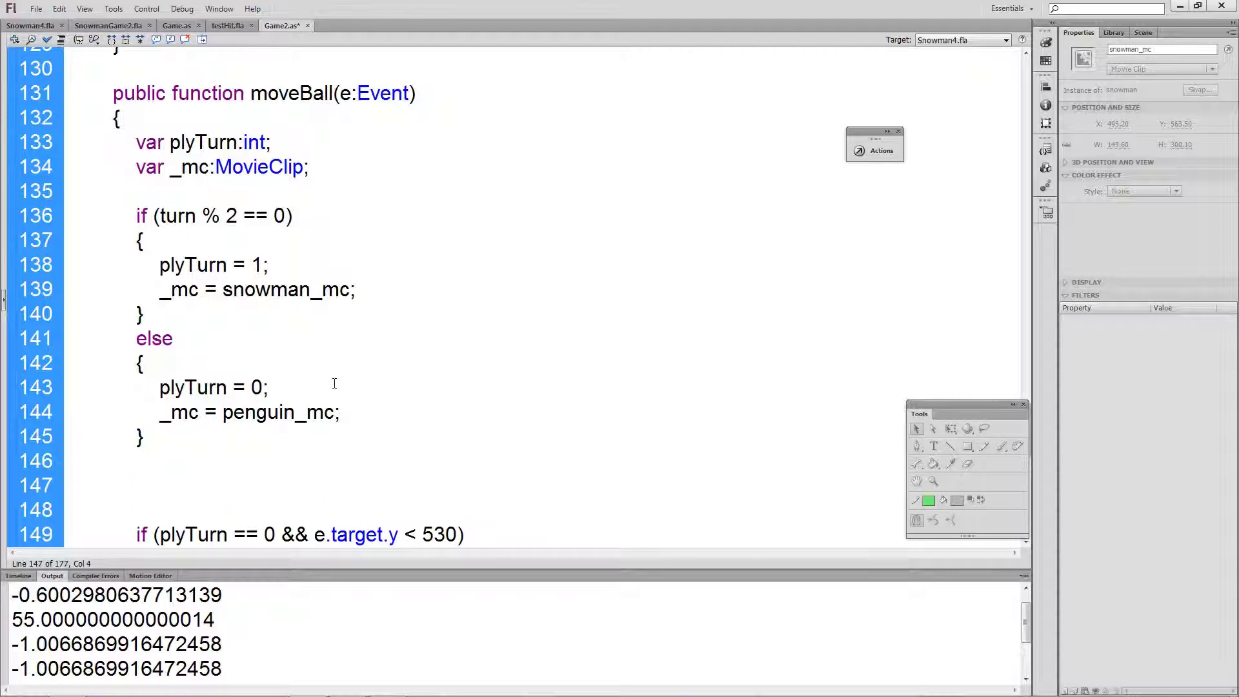
type("if(")
type("b")
Write if(_mc.hitTestPoint(b1.x,b1.y,true)){ with trace("hit"); inside, fixing typos along the way
key("BackSpace")
type("_mc")
type(".")
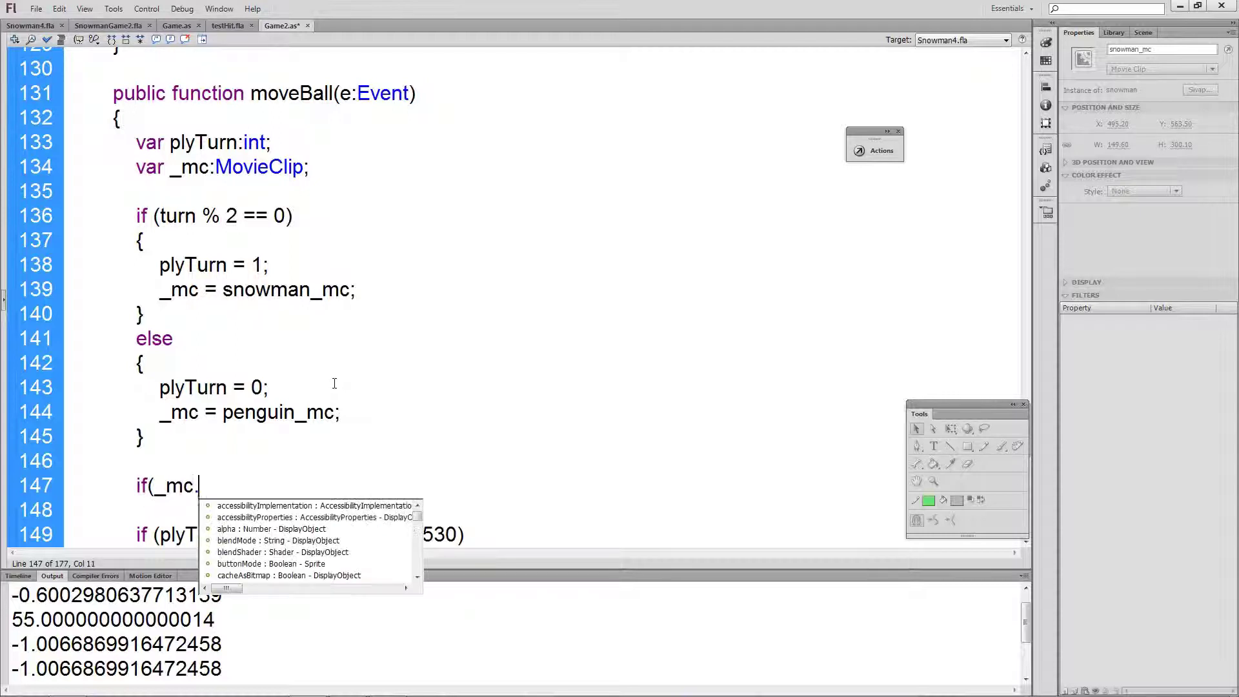
type("hitTest")
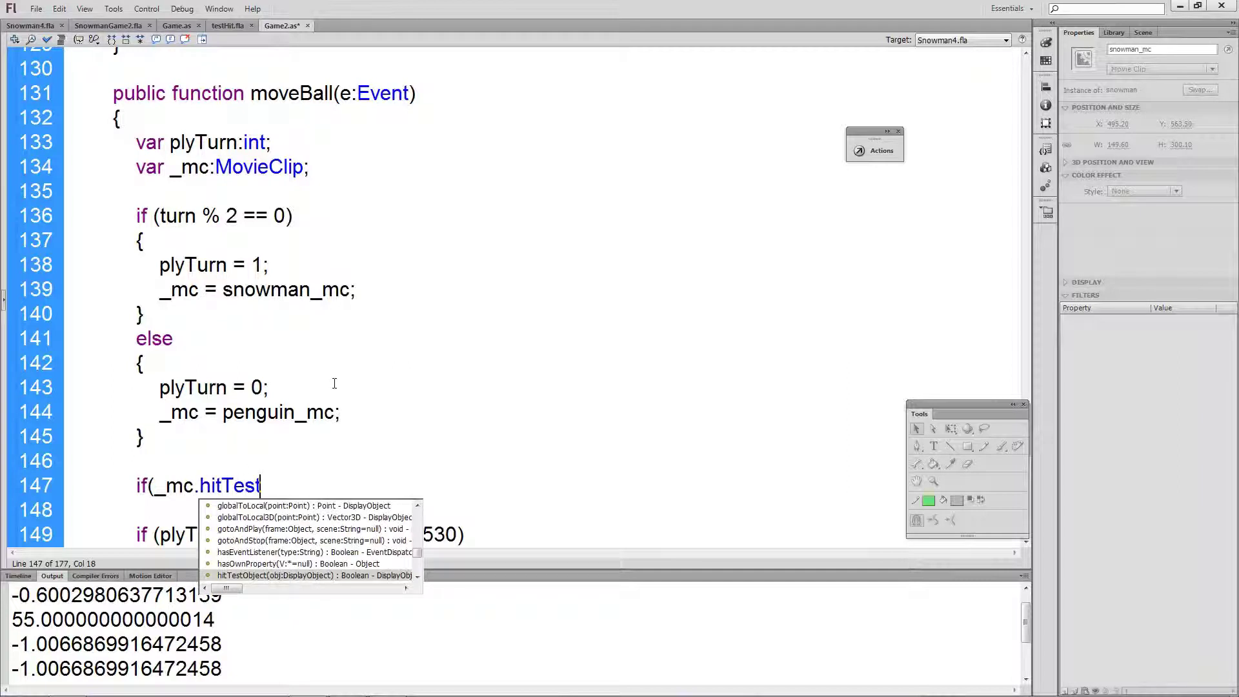
type("Point")
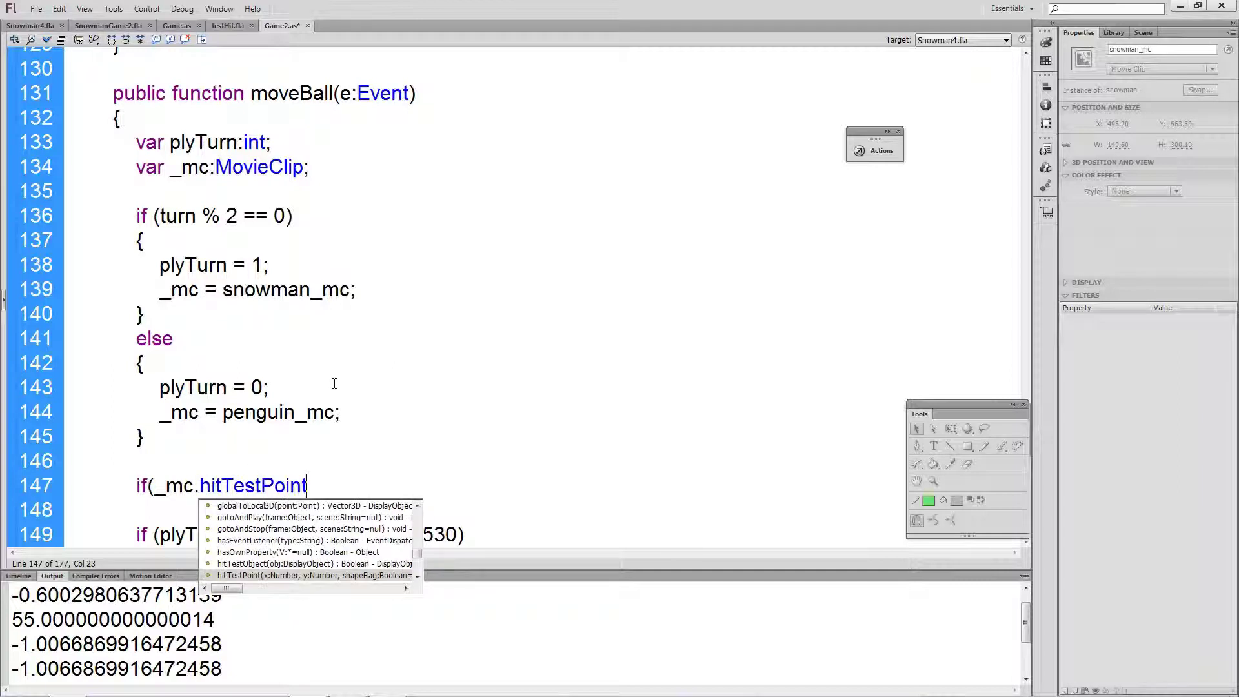
type("(")
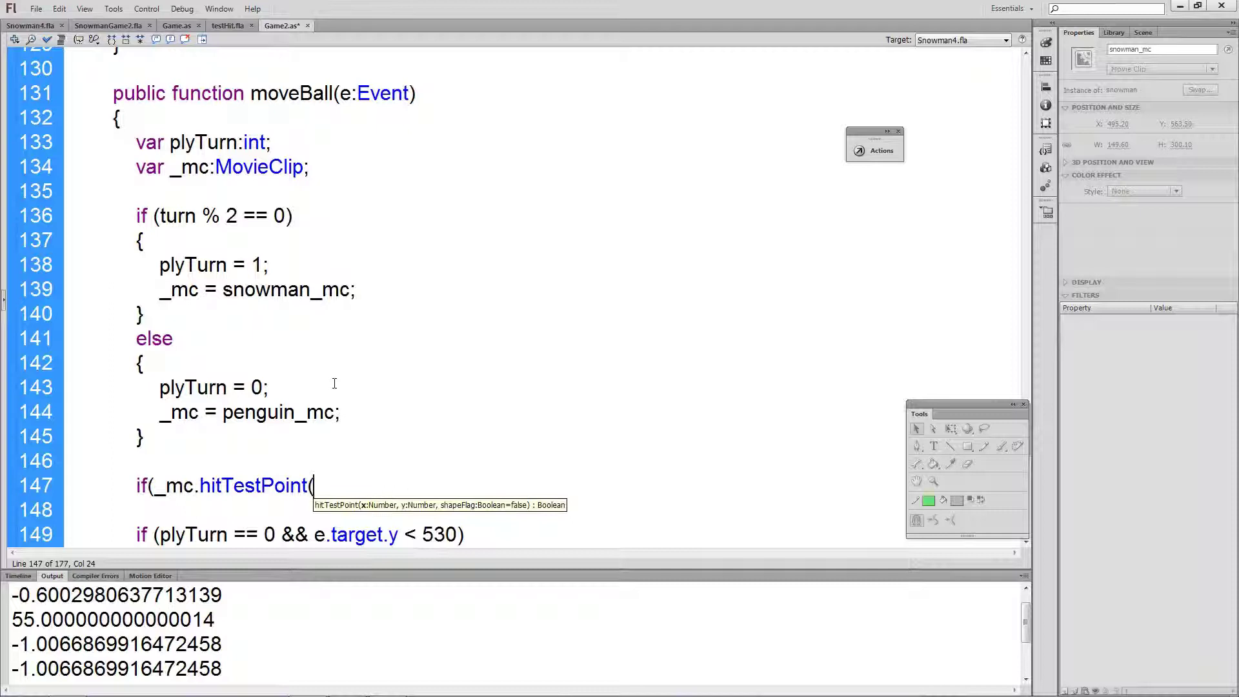
type("b")
type("1.")
type("x,")
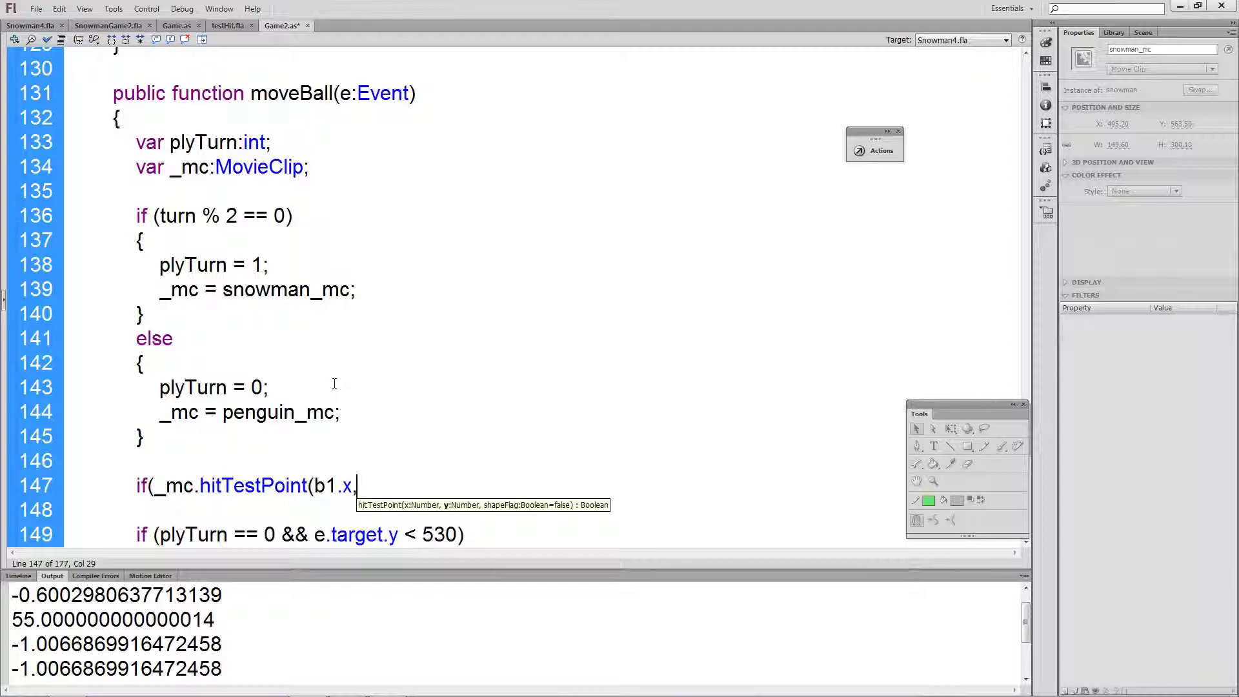
type("b1")
type(".y,")
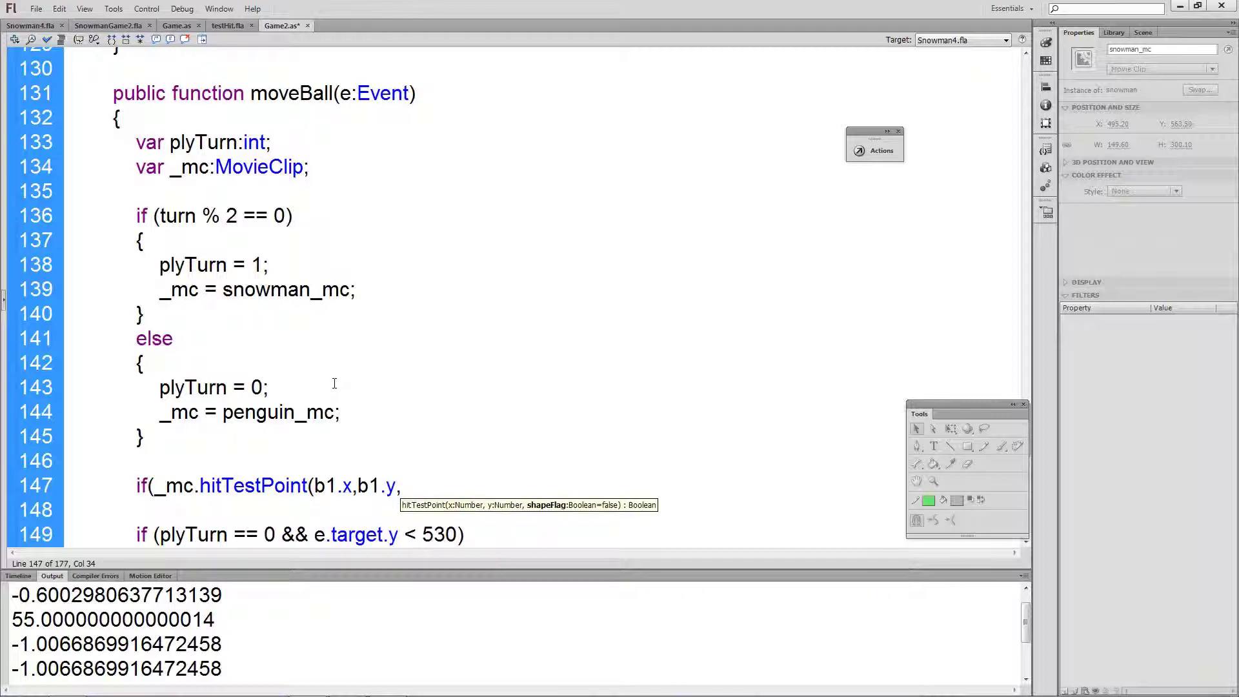
type("true")
type(")")
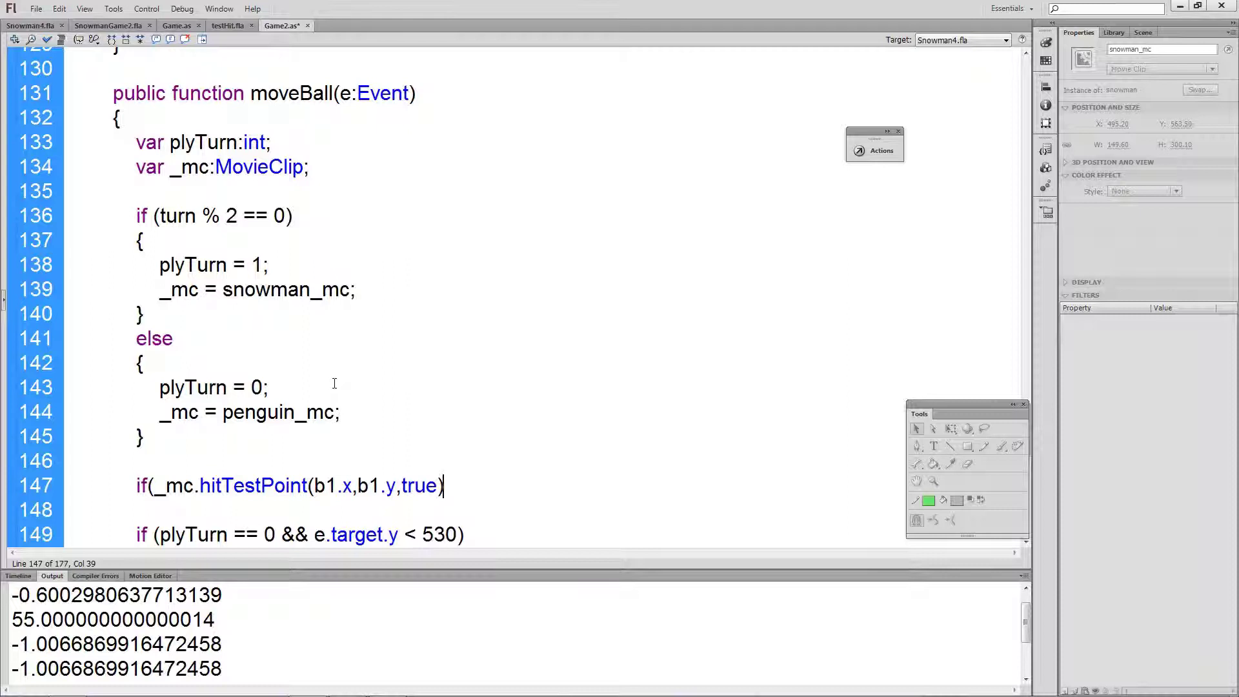
type("){")
key("Return")
type("tra")
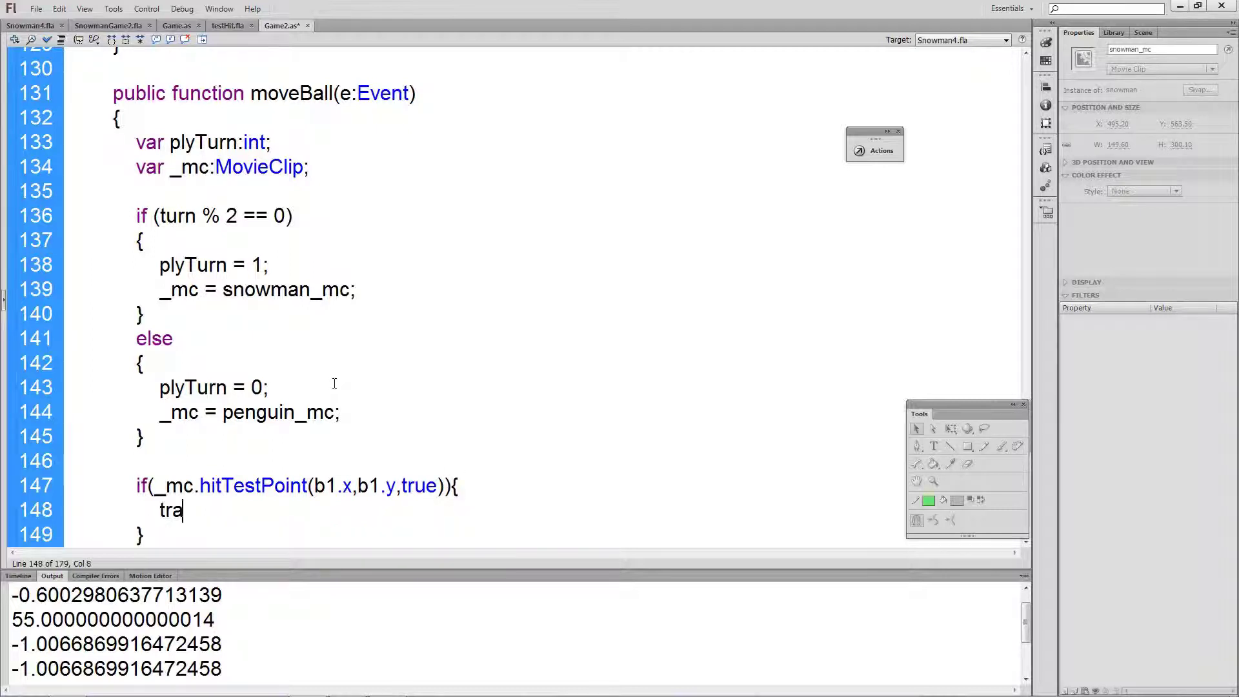
type("ce(\"")
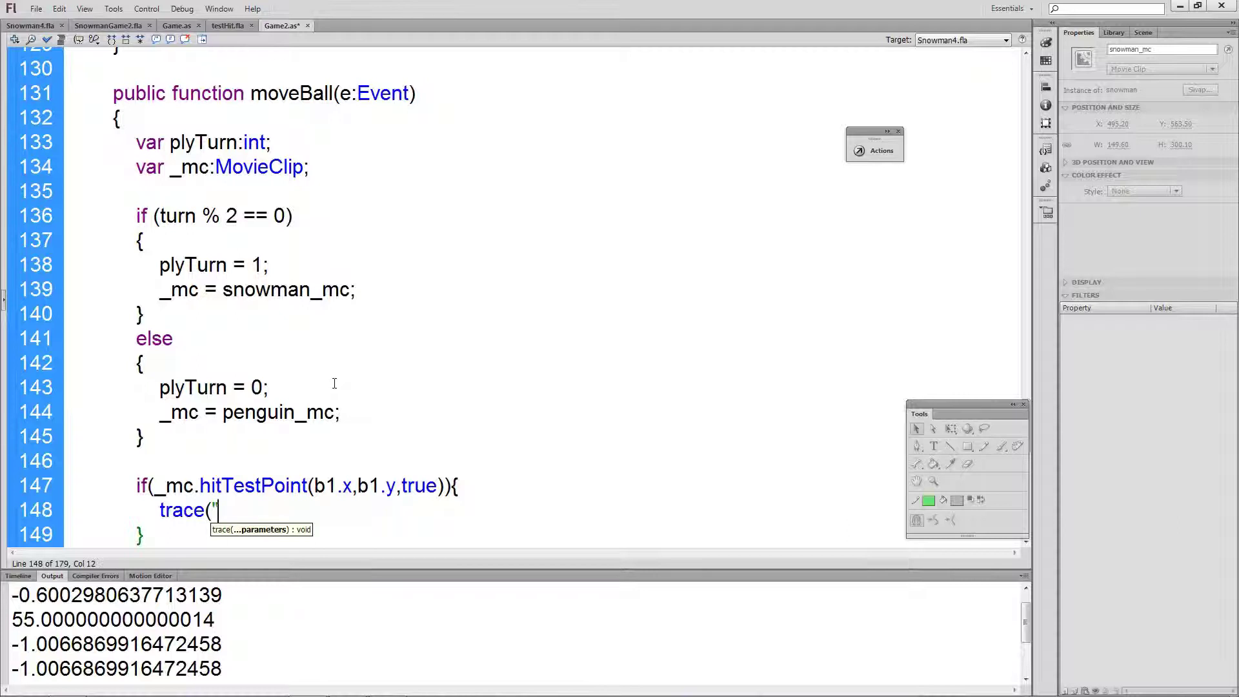
type("hit\");")
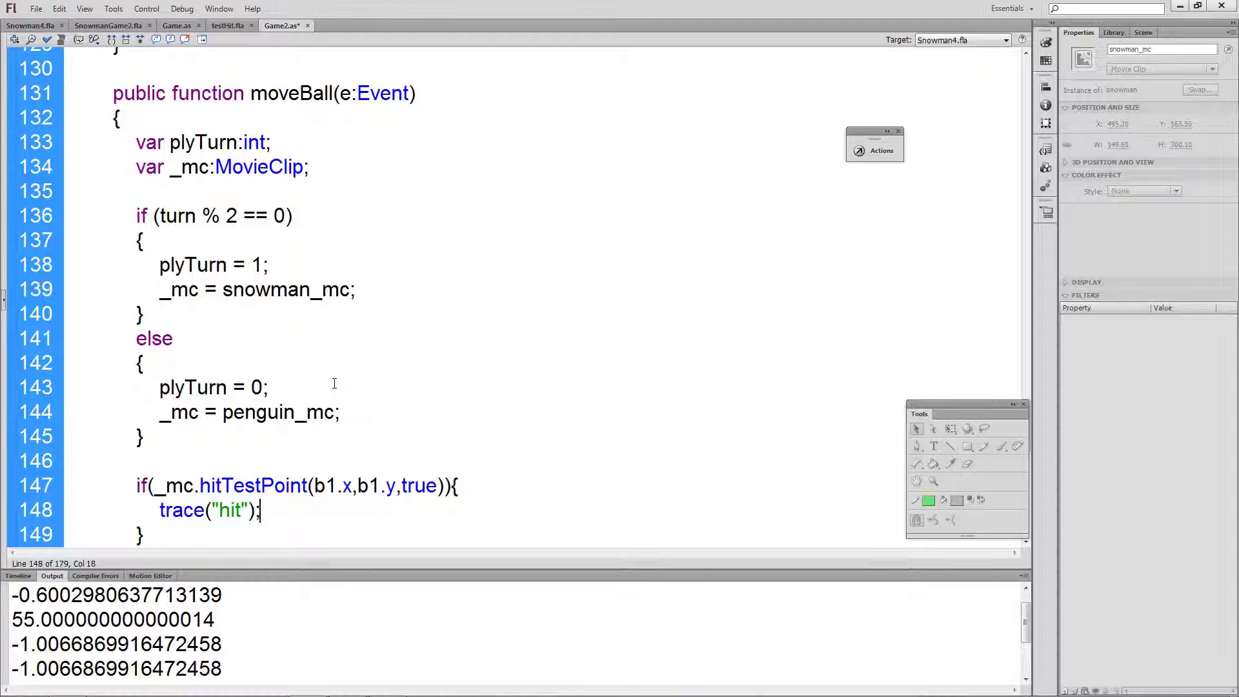
scroll(376, 397, "down", 2)
scroll(376, 397, "down", 1)
scroll(376, 397, "down", 2)
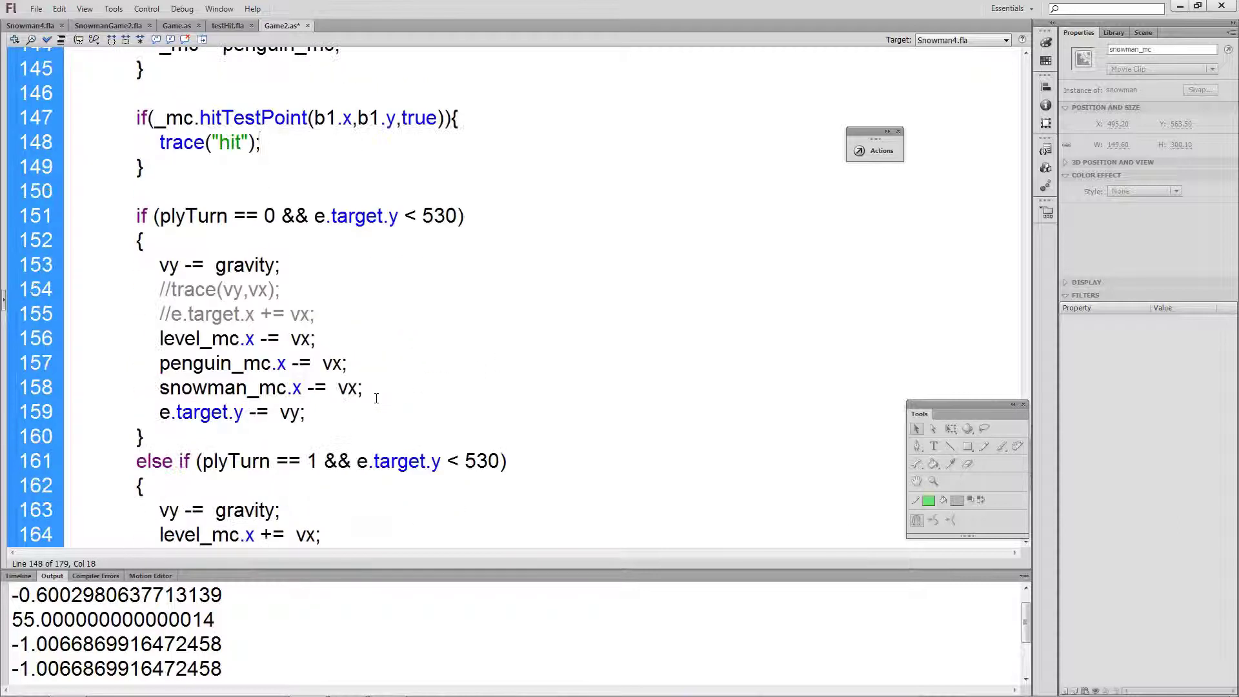
scroll(378, 397, "down", 3)
scroll(378, 397, "down", 1)
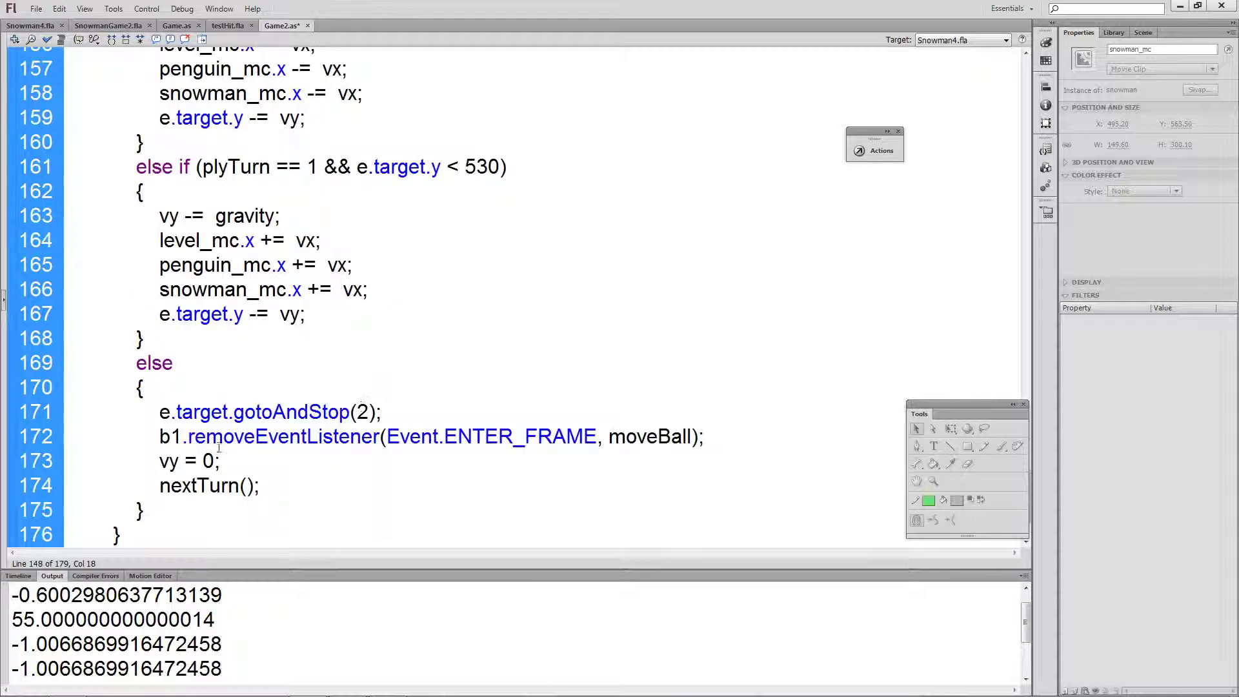
Copy the removeEventListener, vy = 0 and nextTurn() lines into the hit block, fixing indentation
left_click_drag(721, 435, 61, 438)
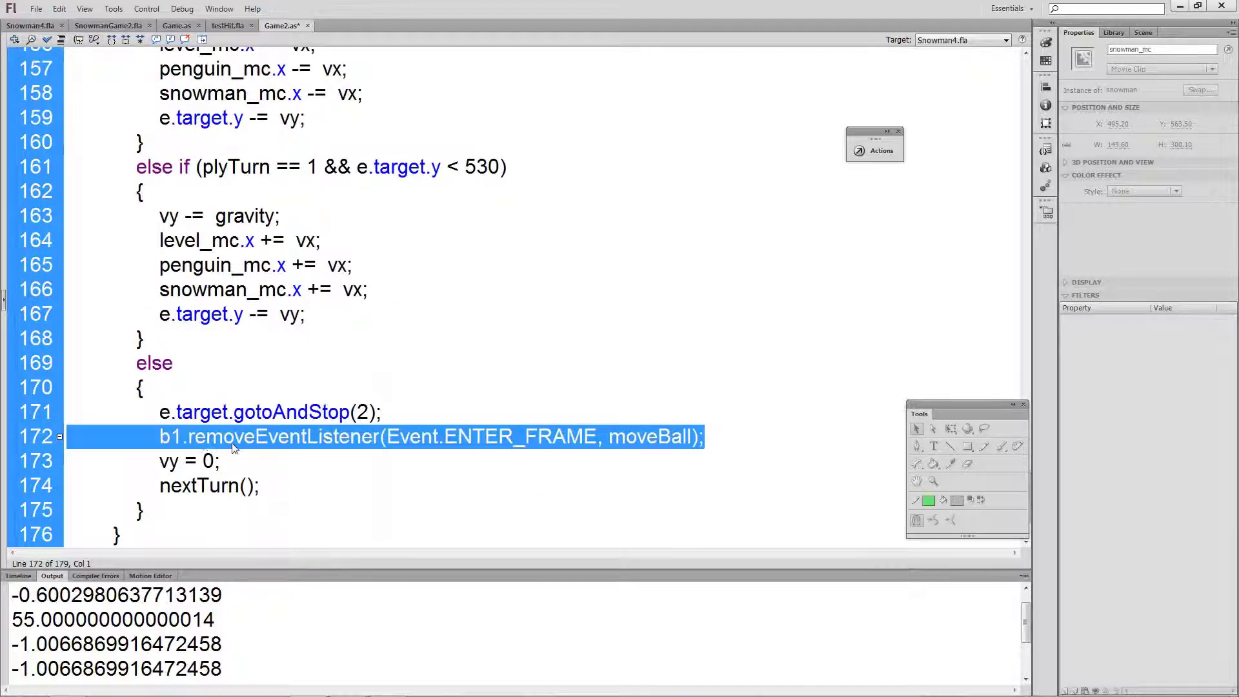
left_click_drag(263, 487, 22, 440)
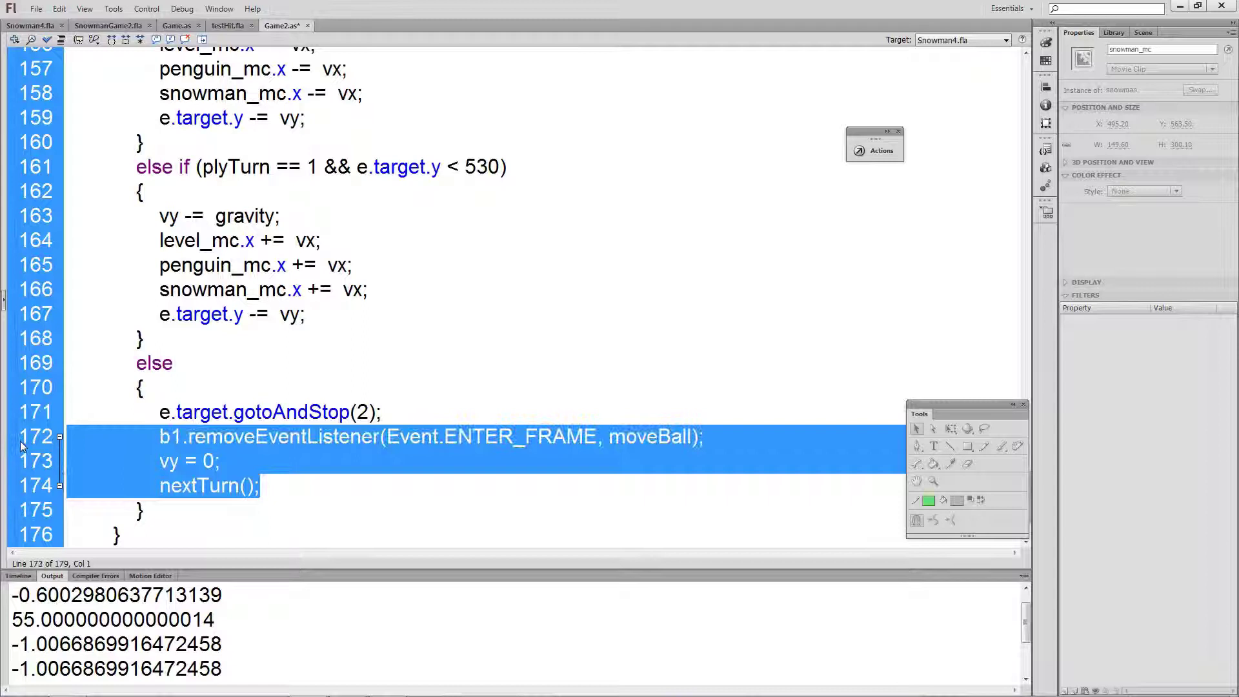
left_click(246, 380)
scroll(246, 380, "up", 2)
scroll(246, 380, "up", 3)
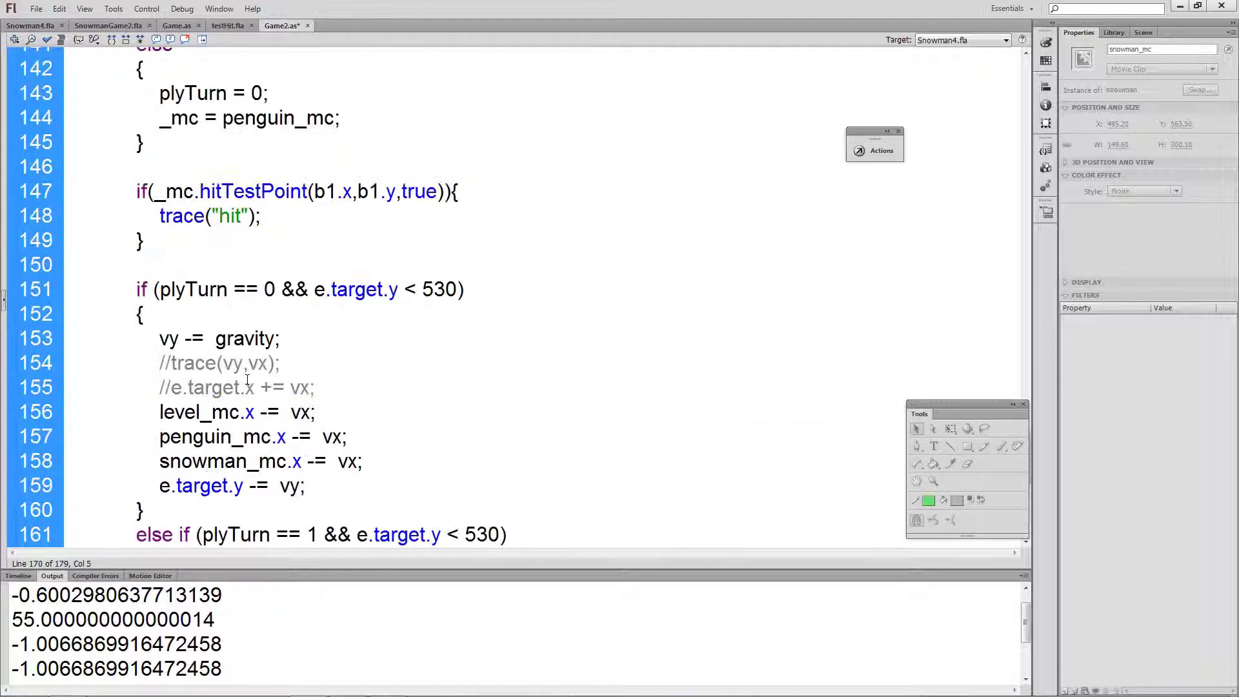
scroll(246, 379, "up", 1)
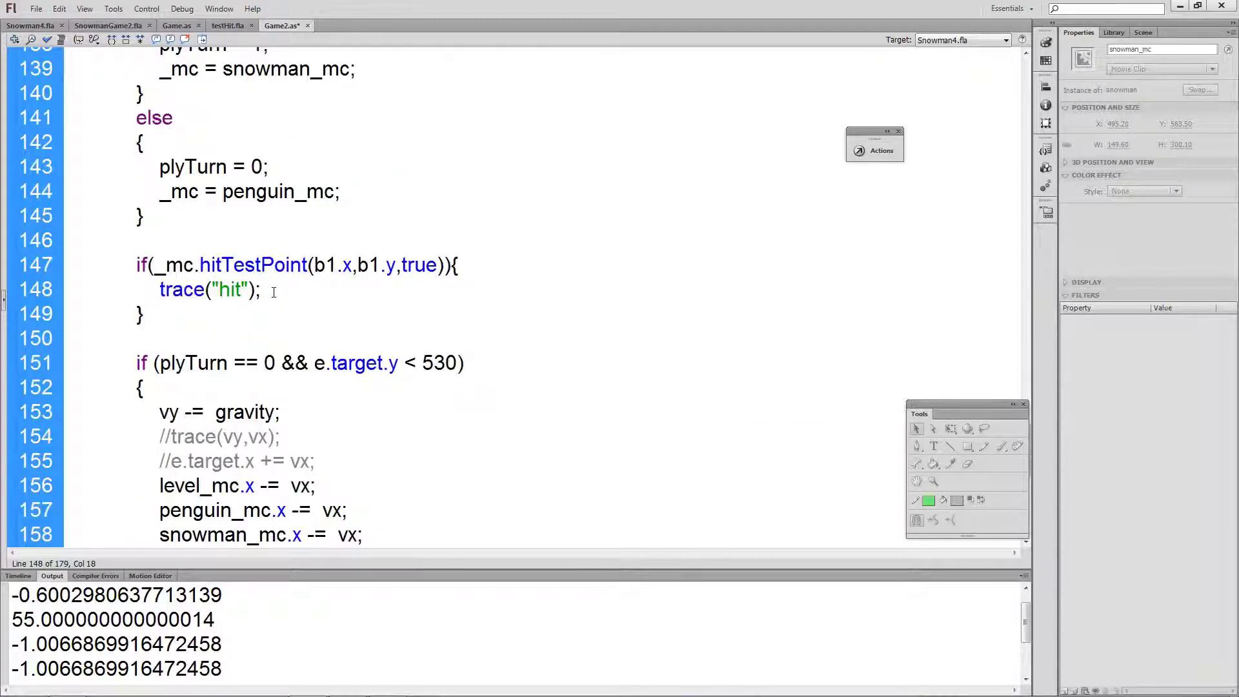
key("Return")
type("b1.removeEventListener(Event.ENTER_FRAME, moveBall); \t\t\t\tvy = 0; \t\t\t\tnextTurn();")
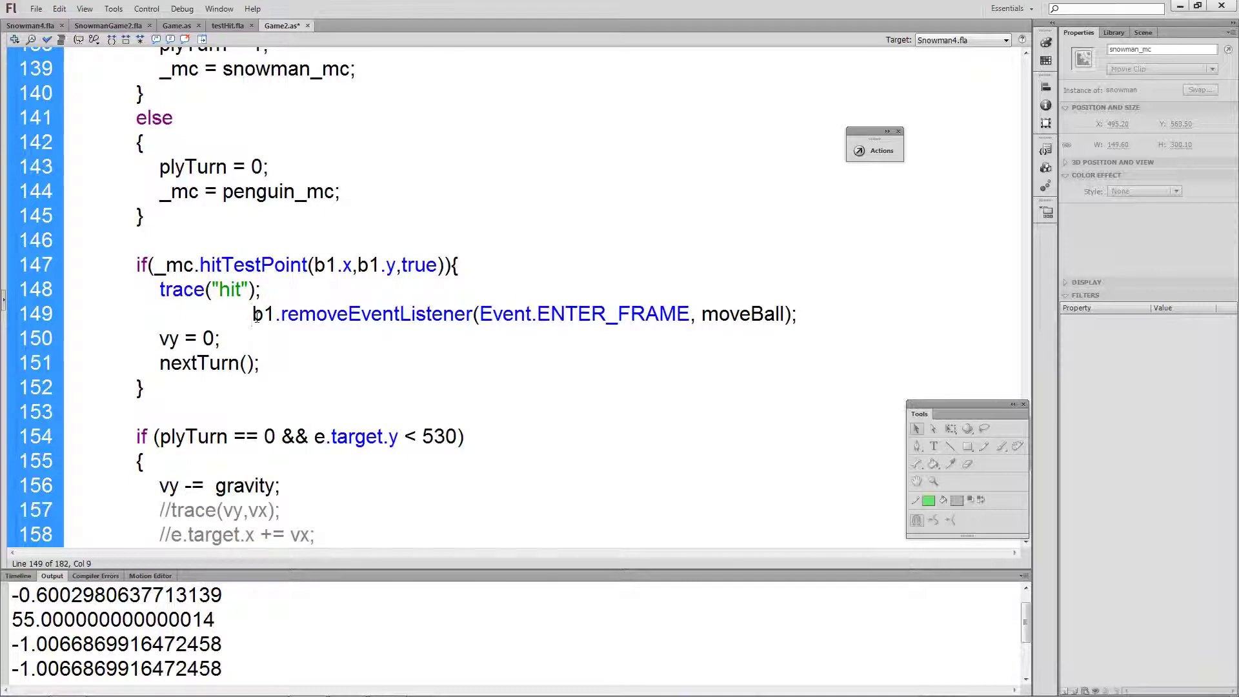
key("BackSpace")
key("BackSpace")
key("BackSpace")
key("BackSpace")
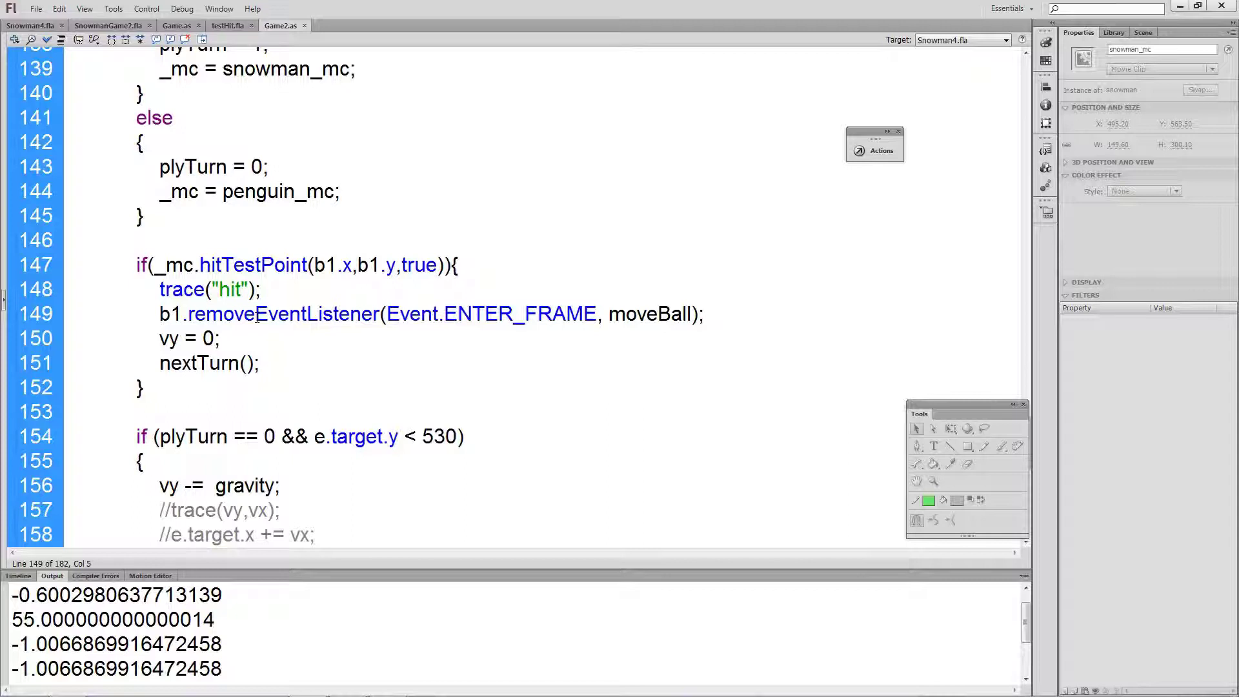
Test-run the game and trade several snowman and penguin throws
key("ctrl+Return")
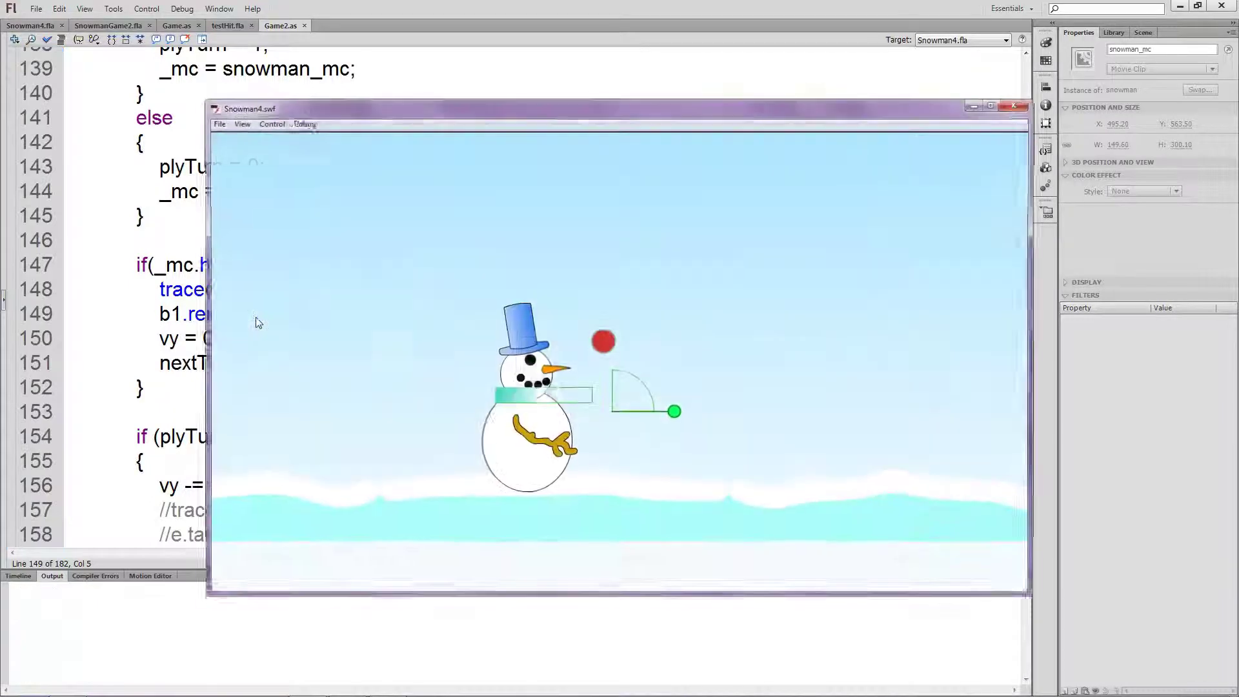
left_click_drag(673, 414, 675, 404)
left_click(523, 401)
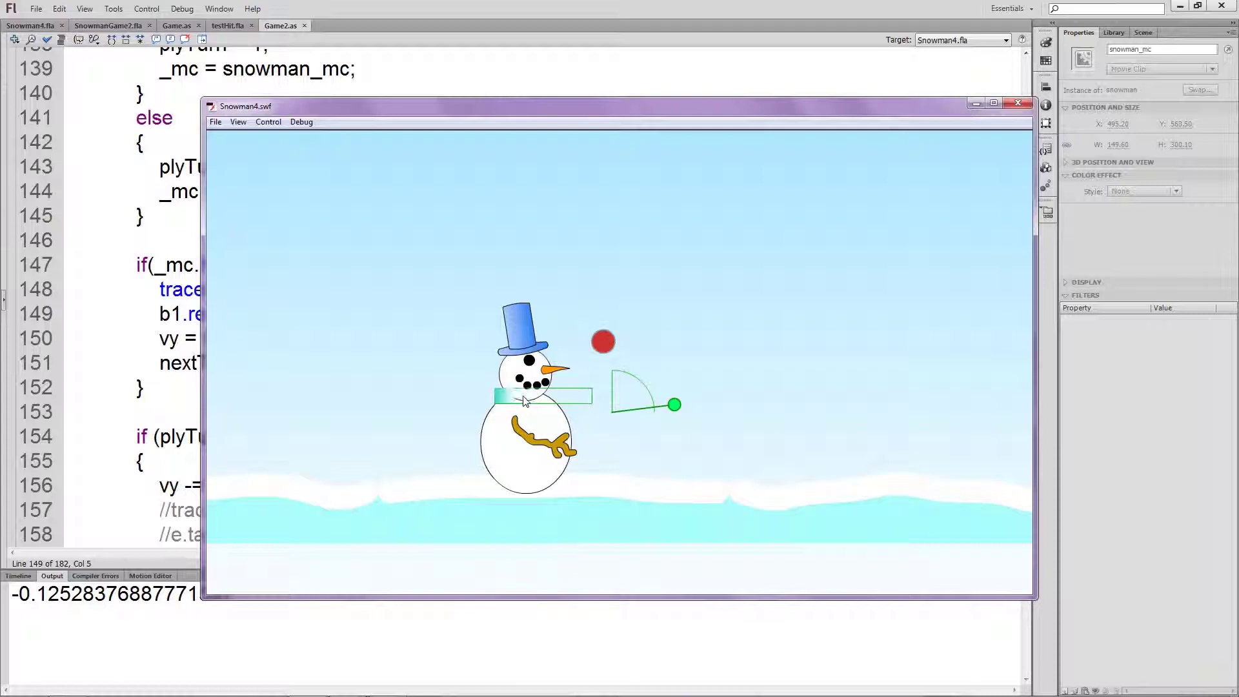
left_click(523, 396)
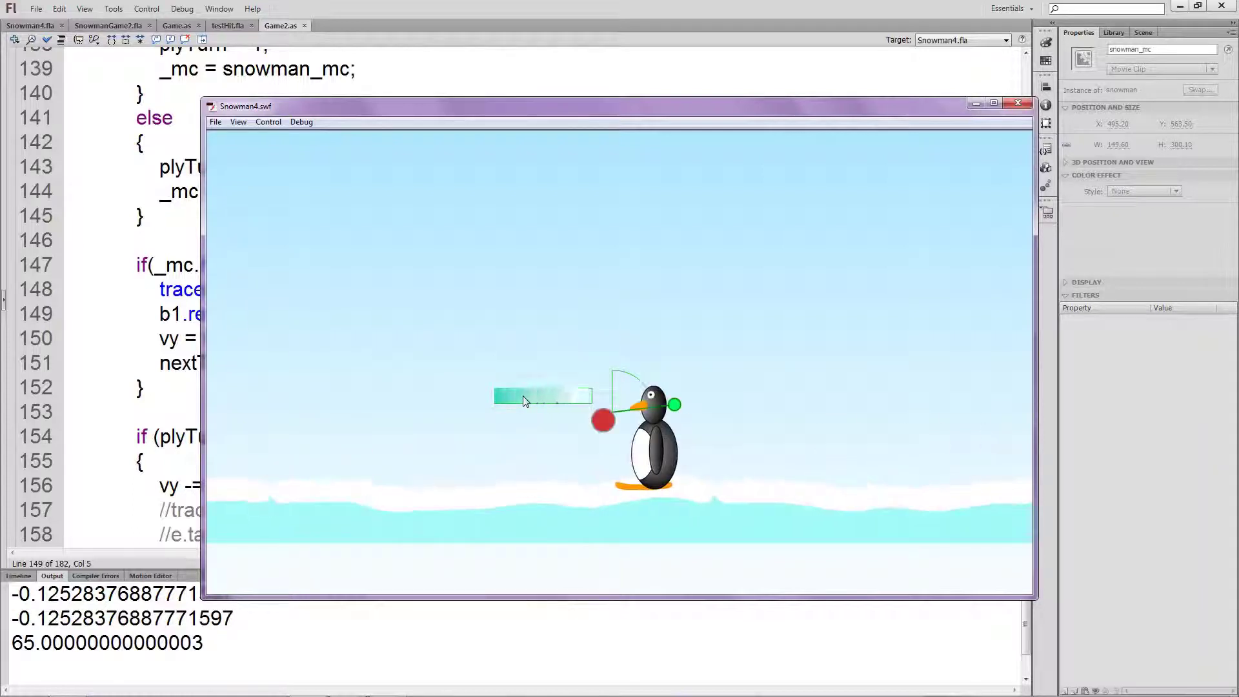
left_click(544, 403)
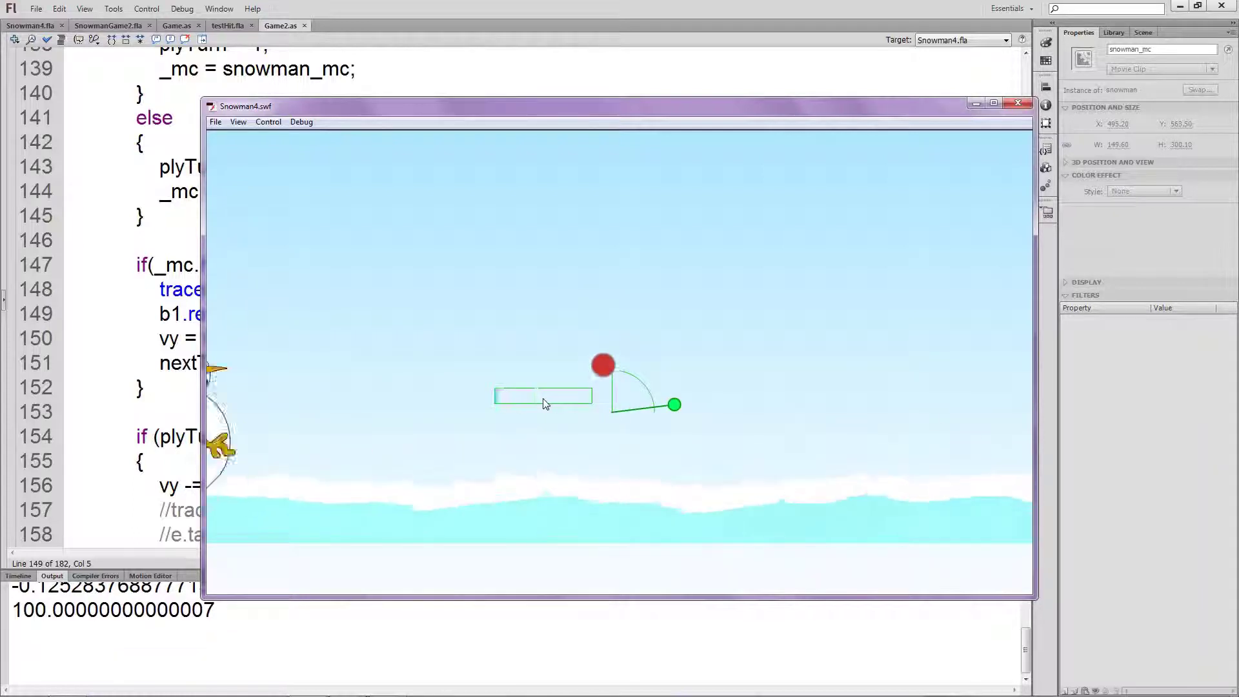
left_click(544, 403)
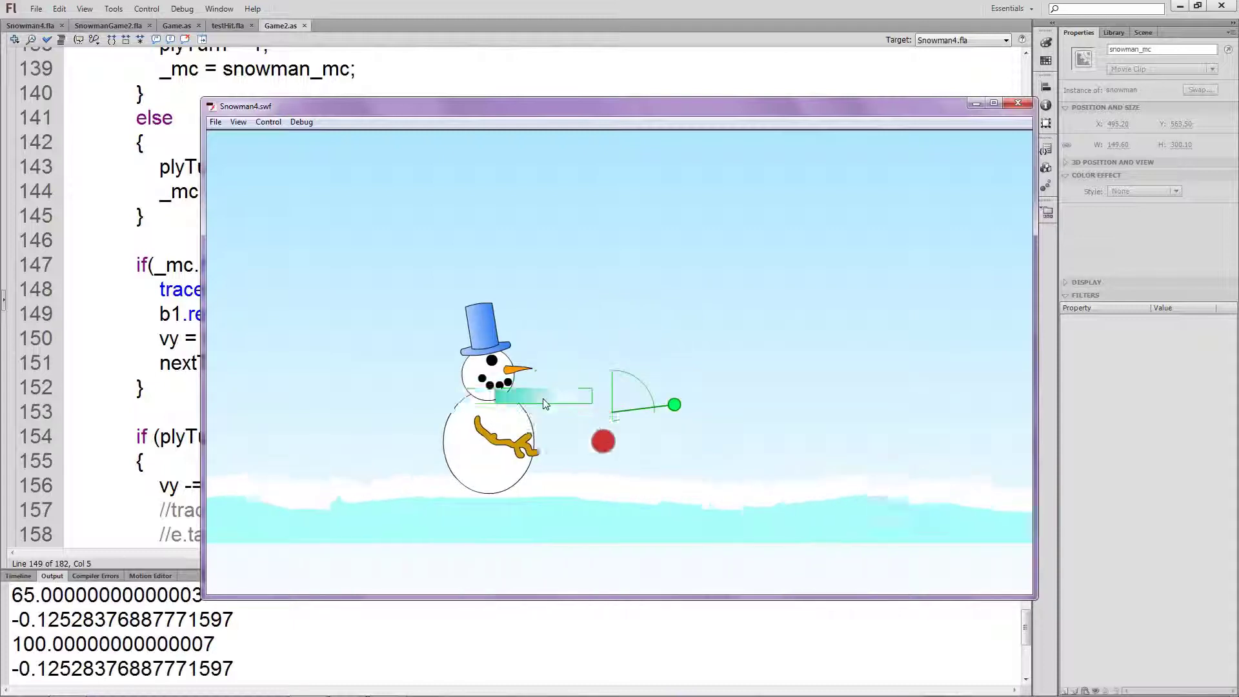
left_click(543, 397)
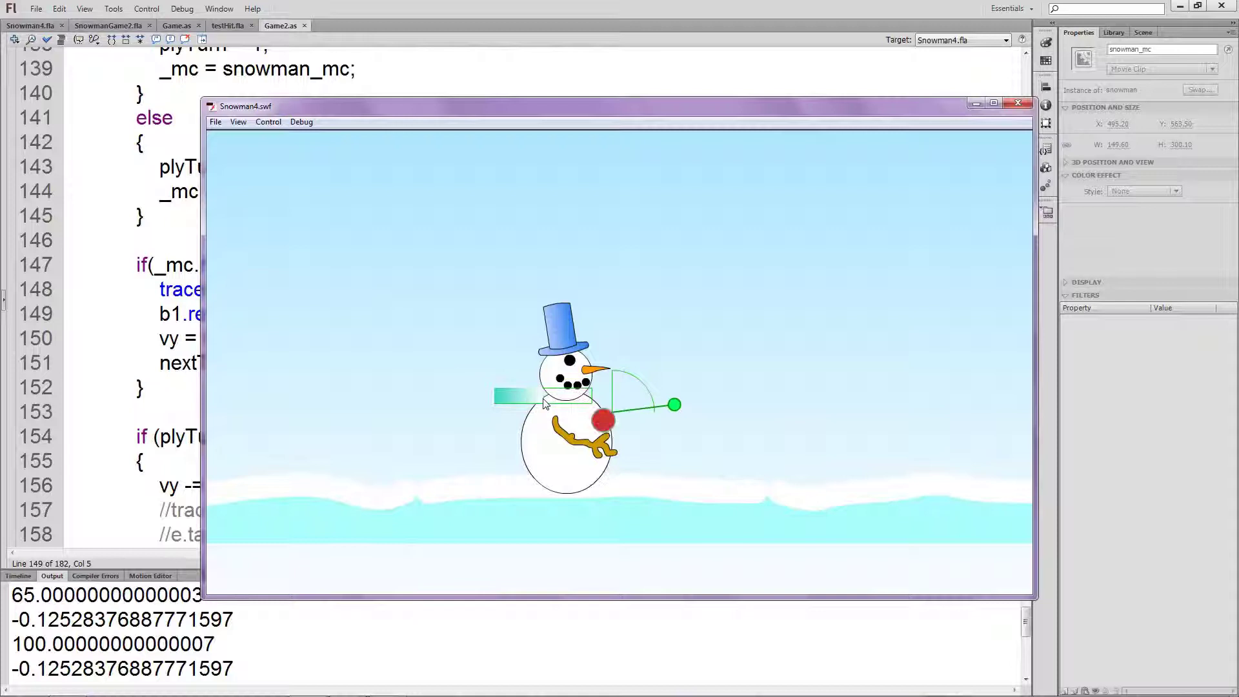
left_click(542, 399)
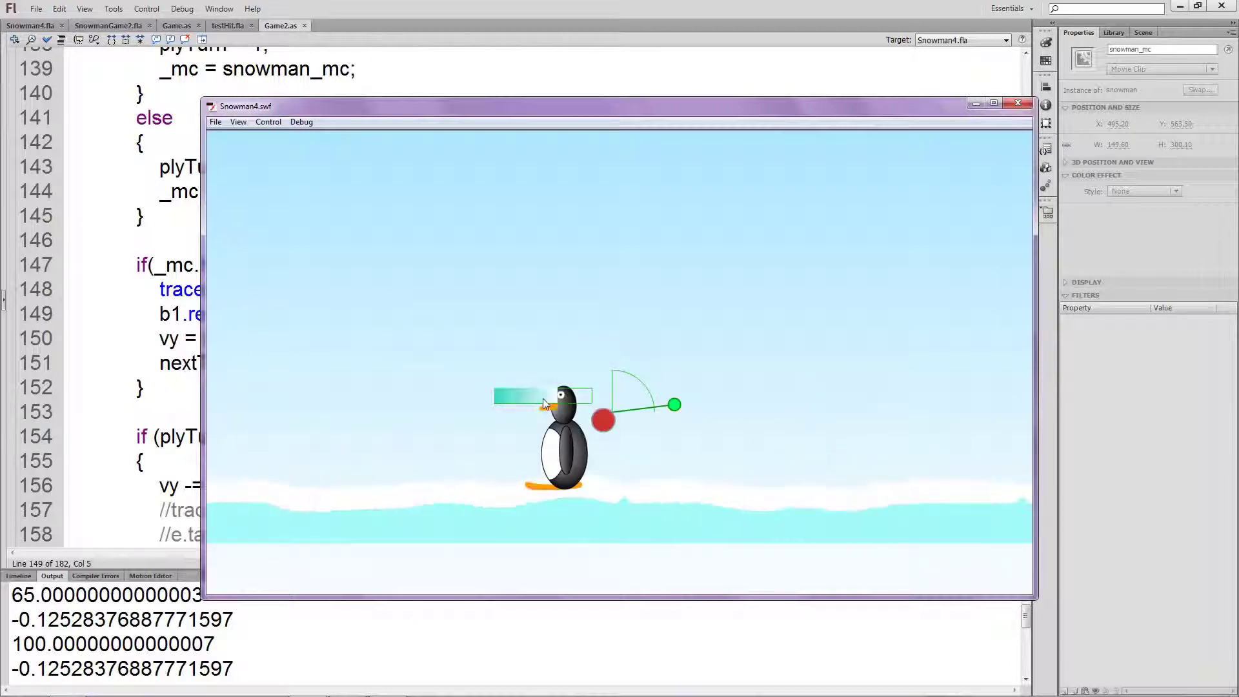
Select the "hit" message in the Output panel to confirm the collision
left_click(471, 621)
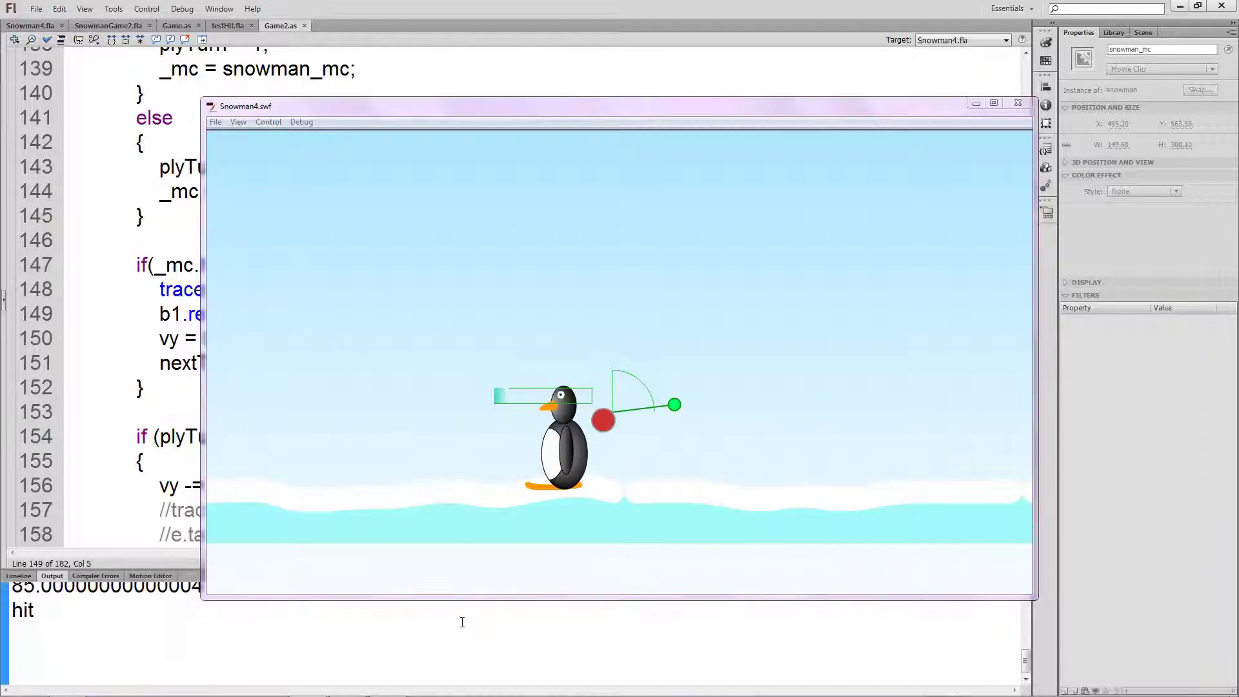
left_click_drag(37, 610, 15, 611)
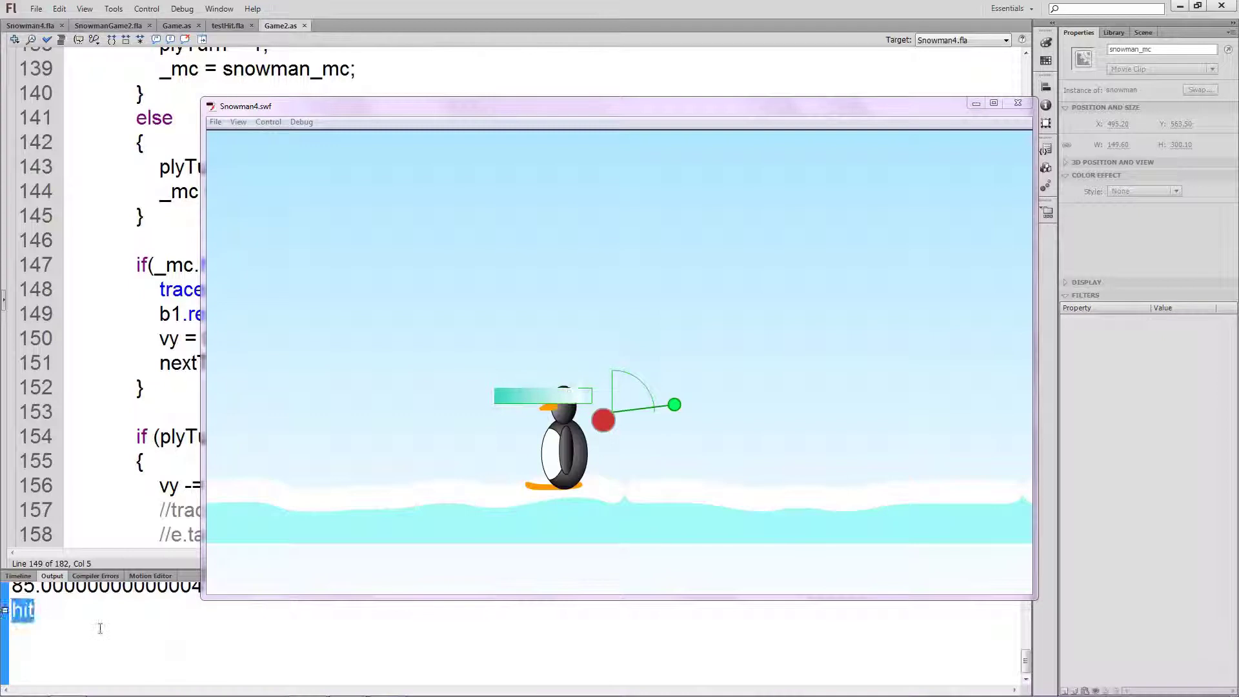
left_click(649, 447)
Throw one more snowball, check the Output for "hit", and close the test window
left_click(665, 413)
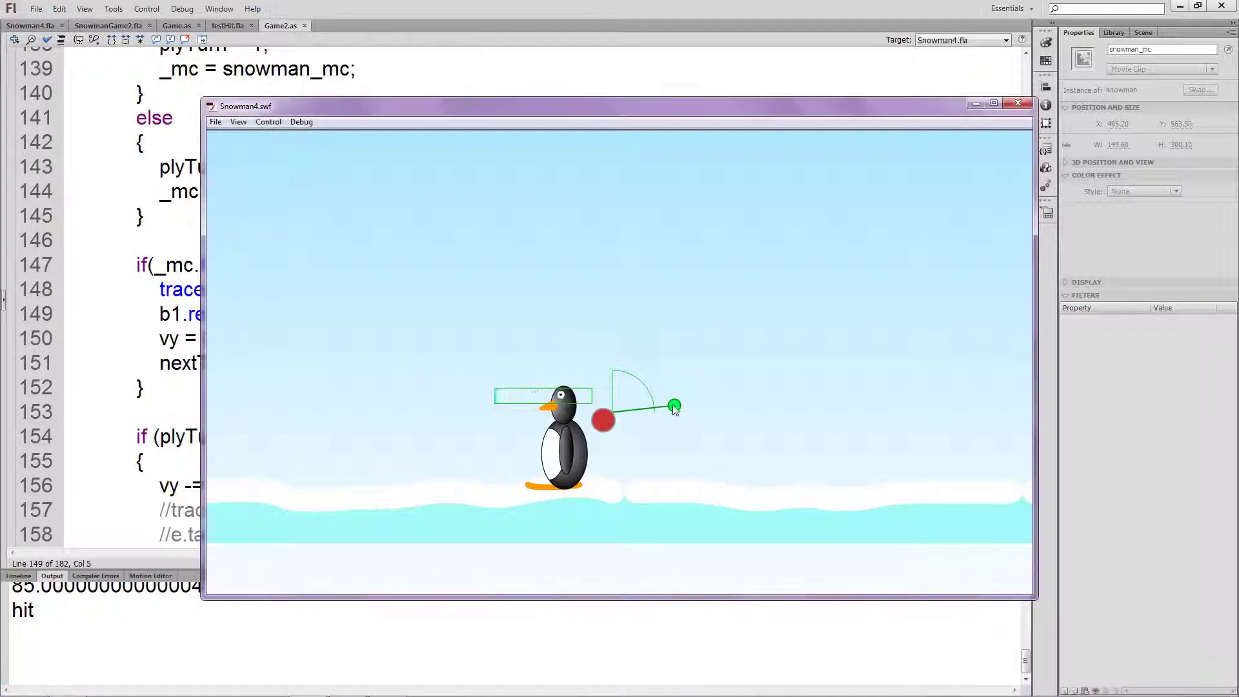
left_click(602, 421)
left_click(547, 398)
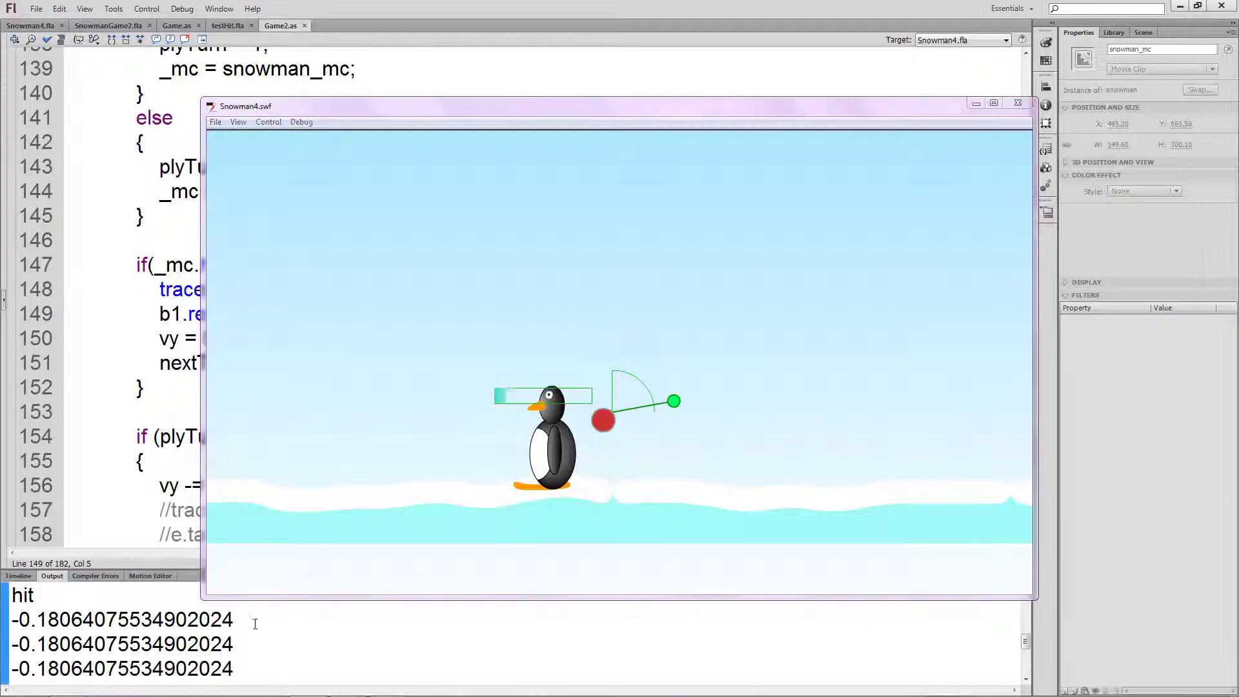
left_click(255, 623)
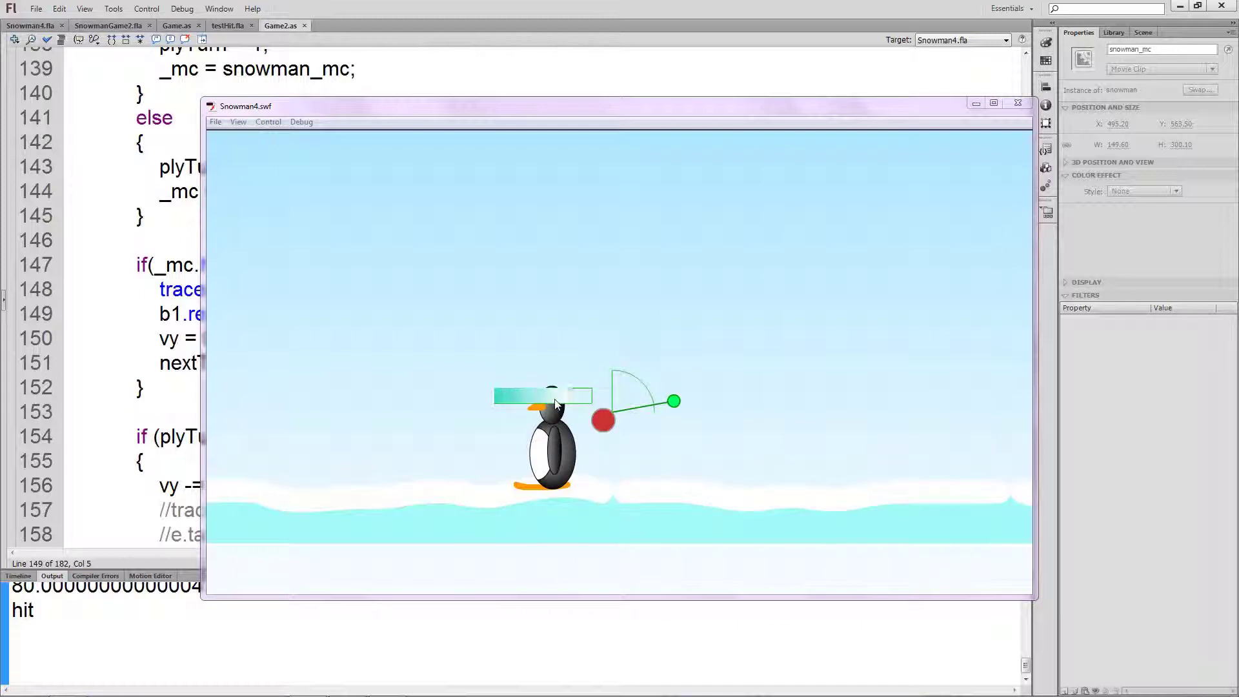
left_click(554, 399)
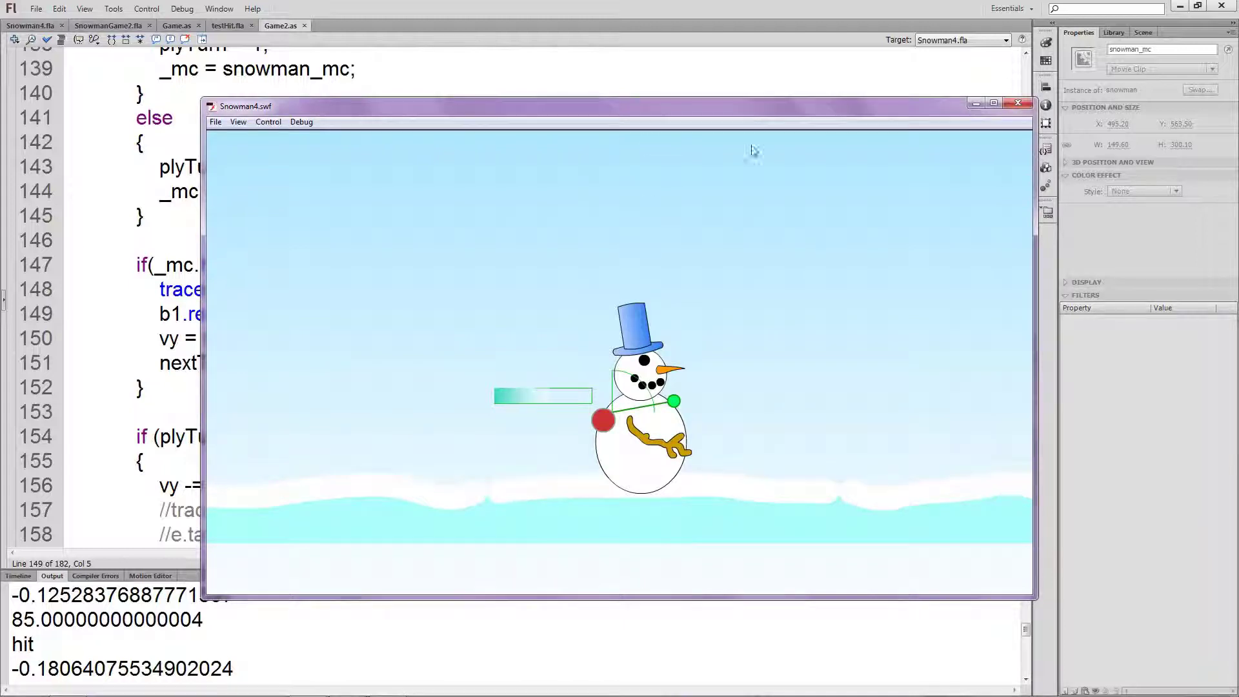
left_click(1024, 105)
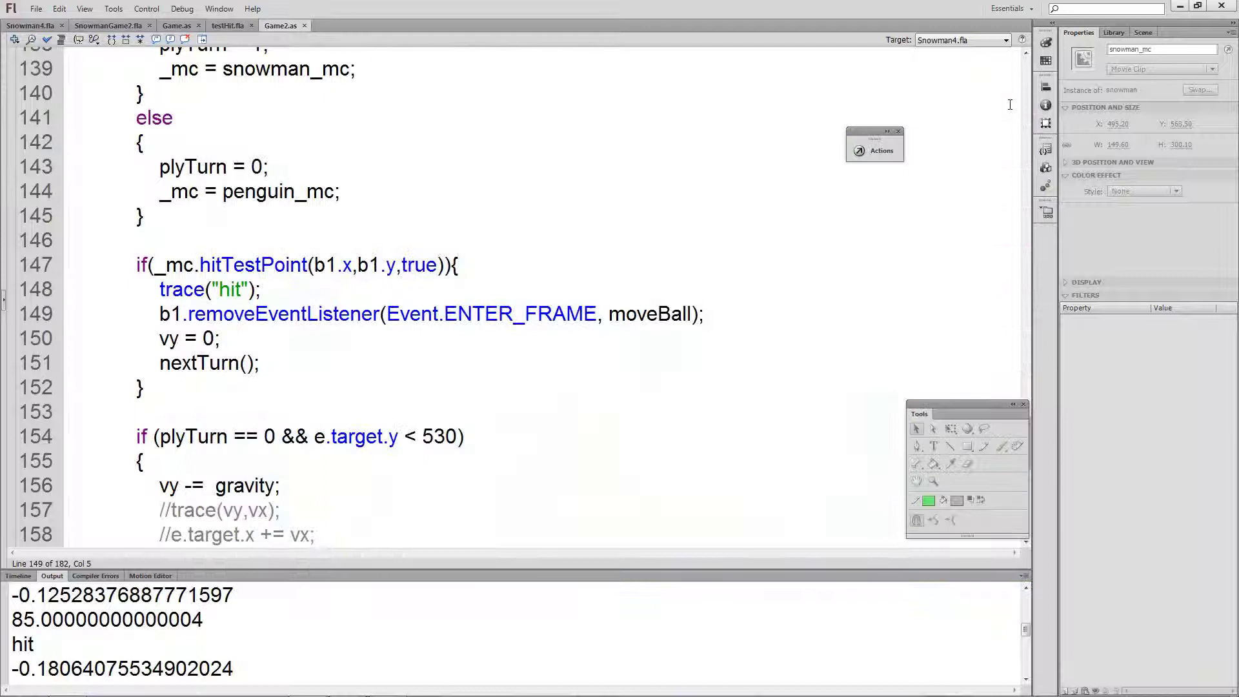